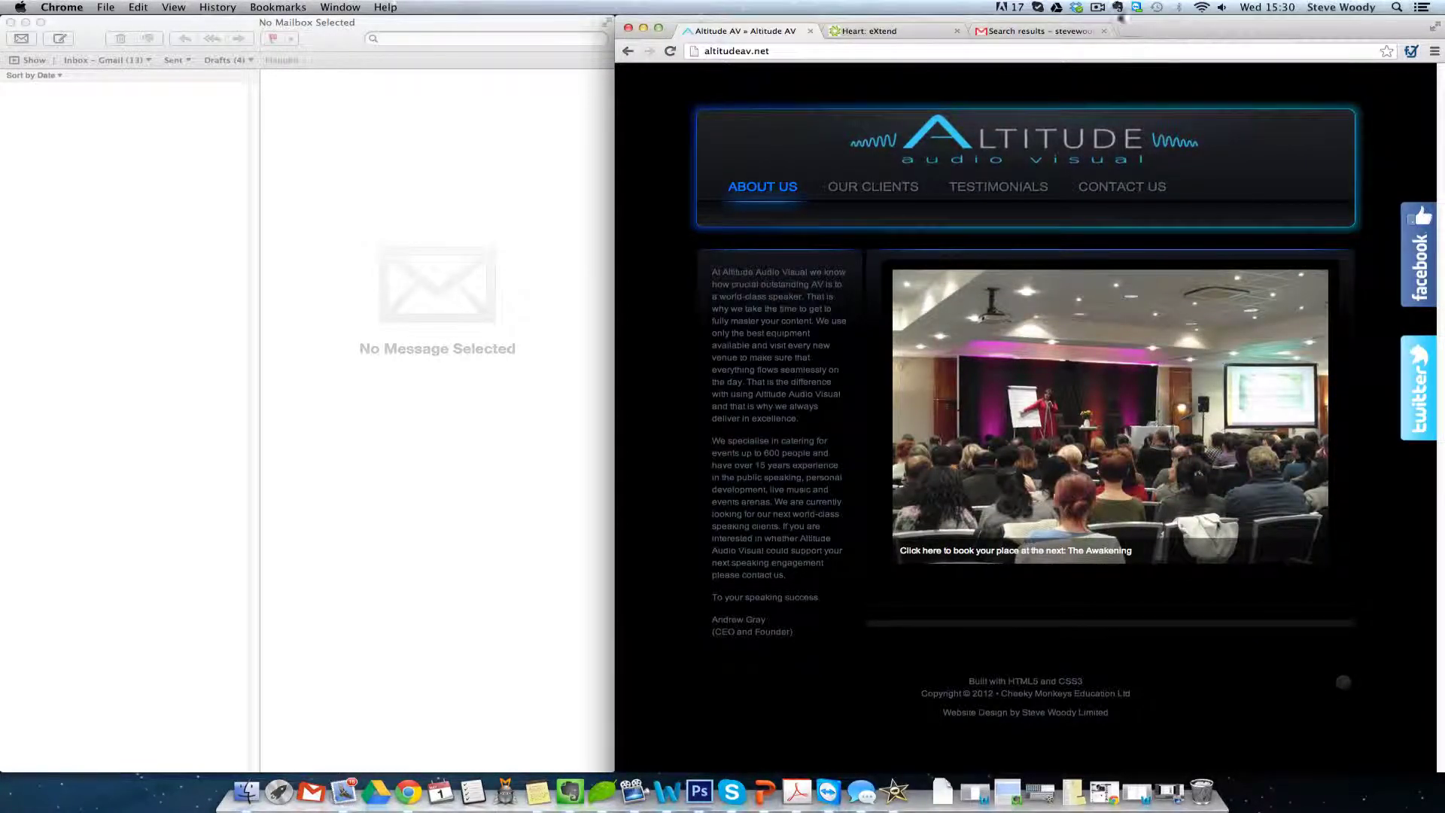
- Open the altitudeav.co.uk Mail Boxes page in a new tab, then return to the eXtend panel
{"action": "left_click", "coordinate": [879, 34]}
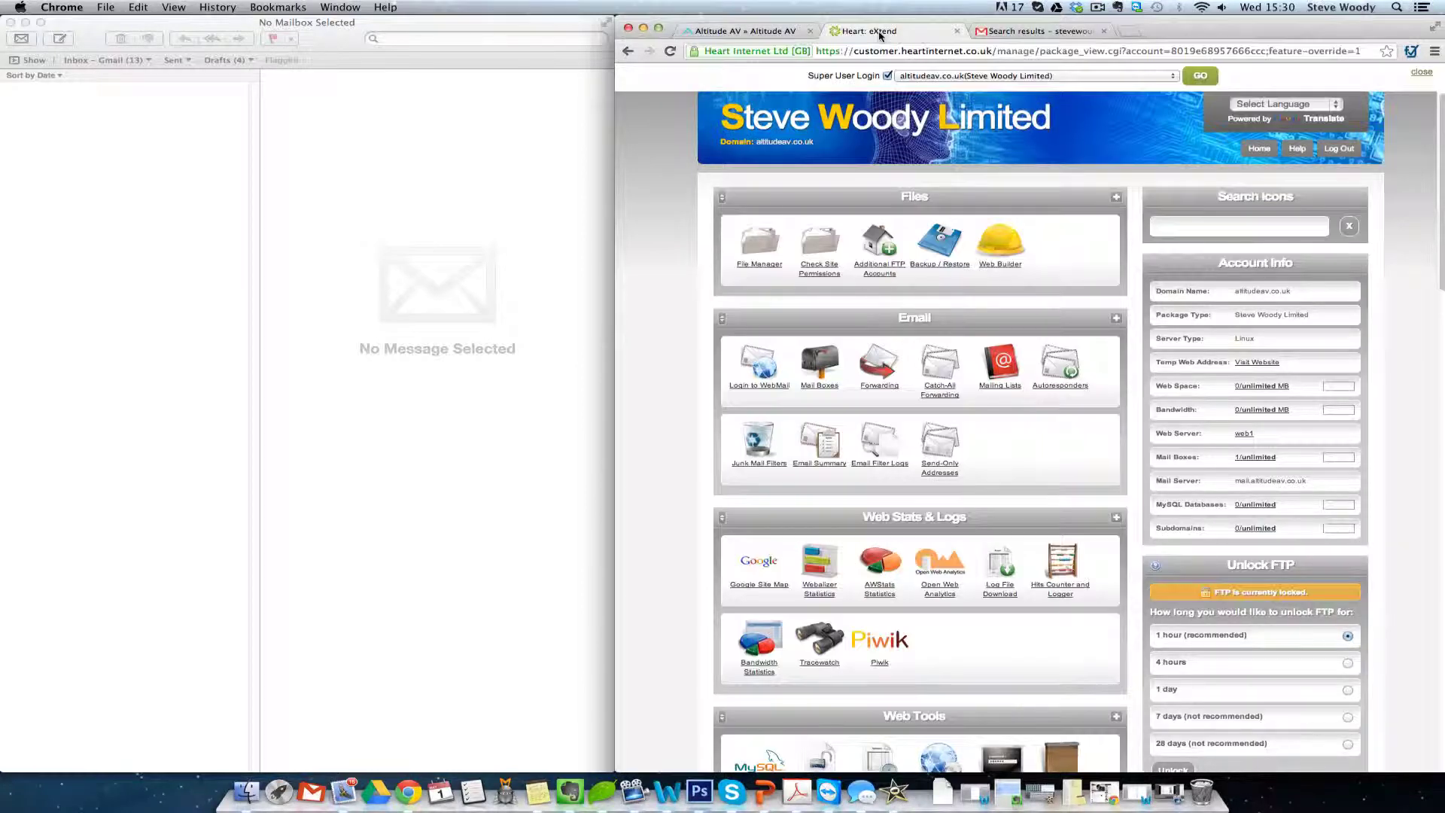
{"action": "right_click", "coordinate": [825, 361]}
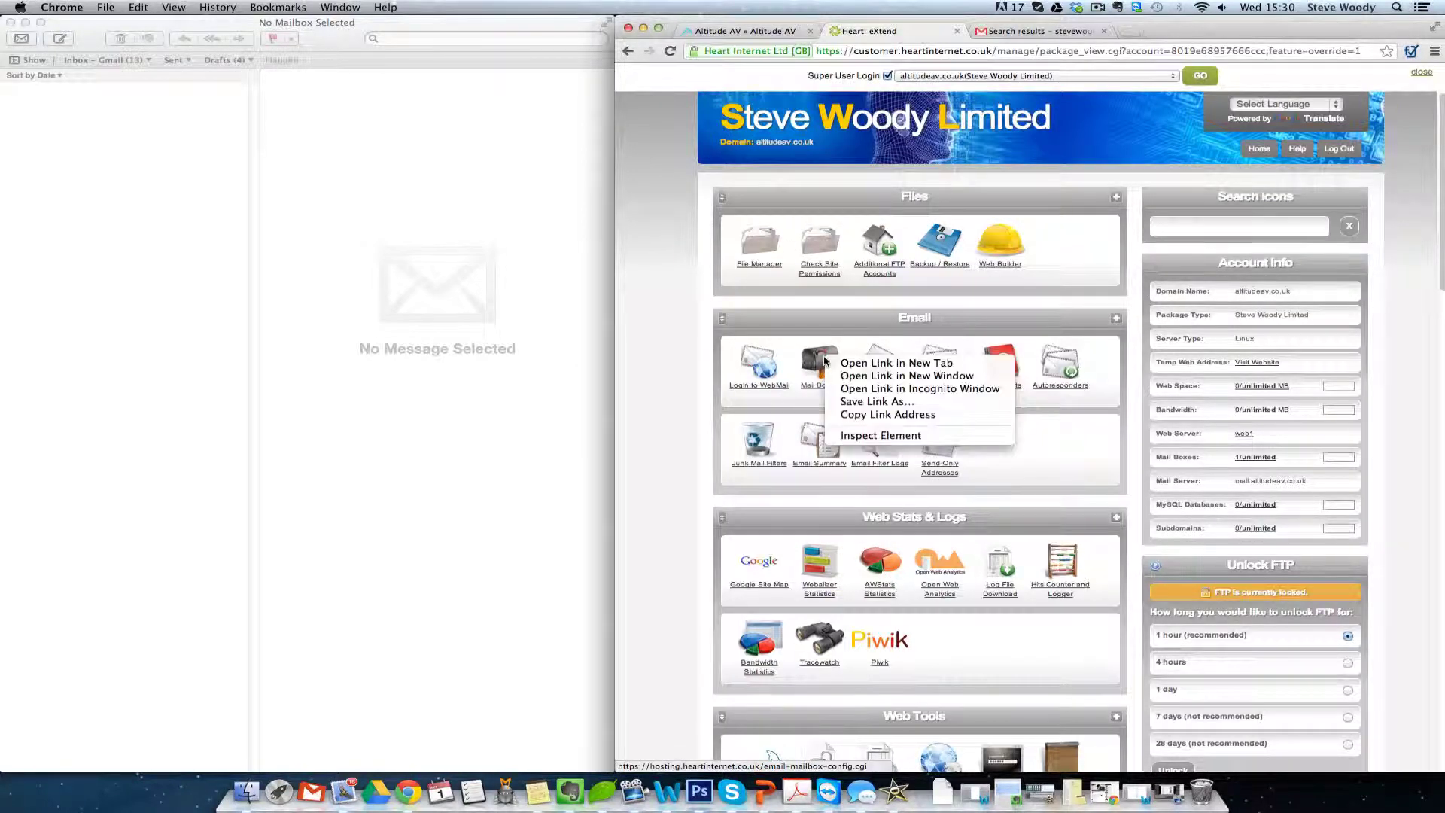
{"action": "left_click", "coordinate": [850, 363]}
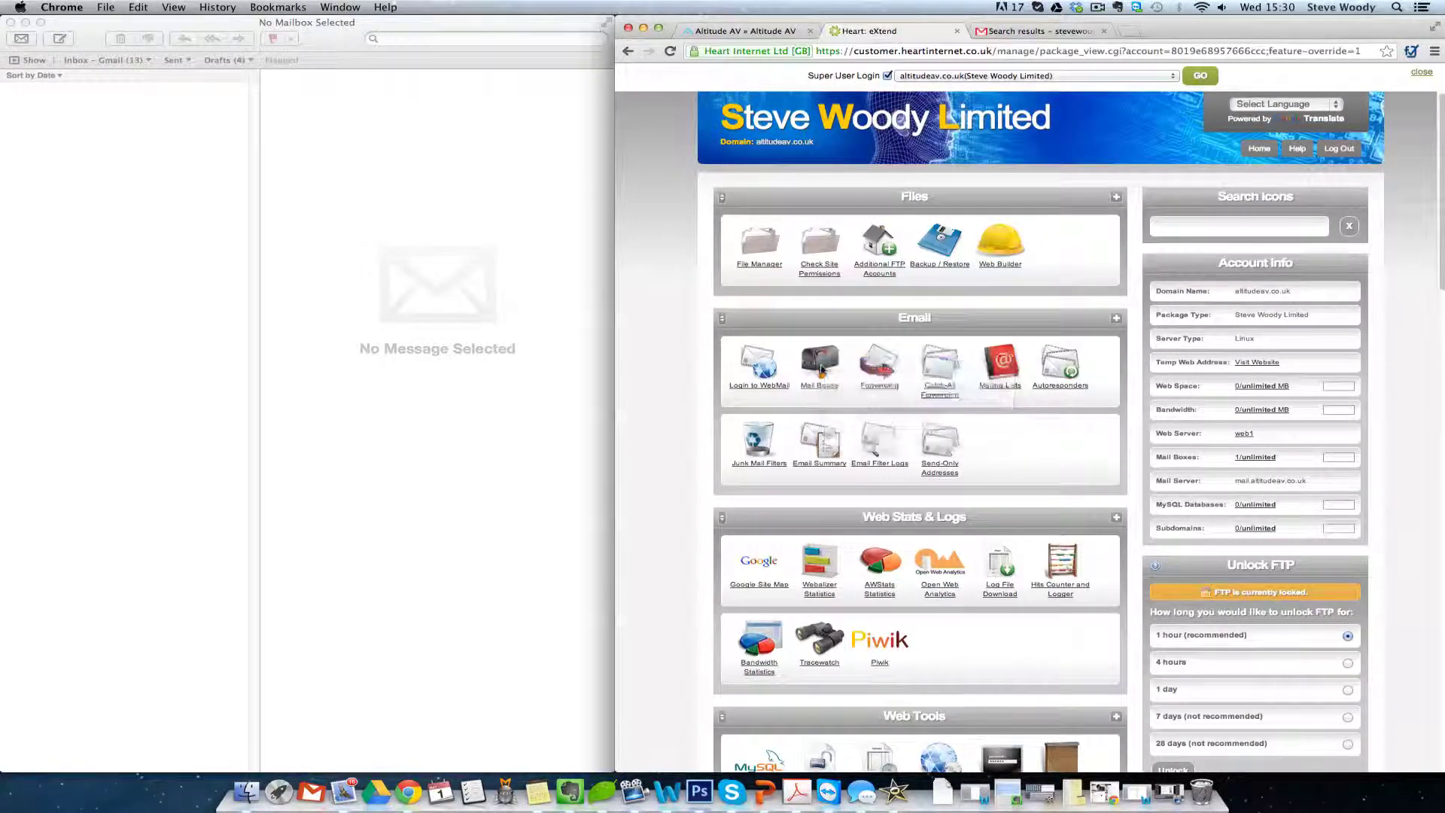
{"action": "left_click", "coordinate": [1028, 29]}
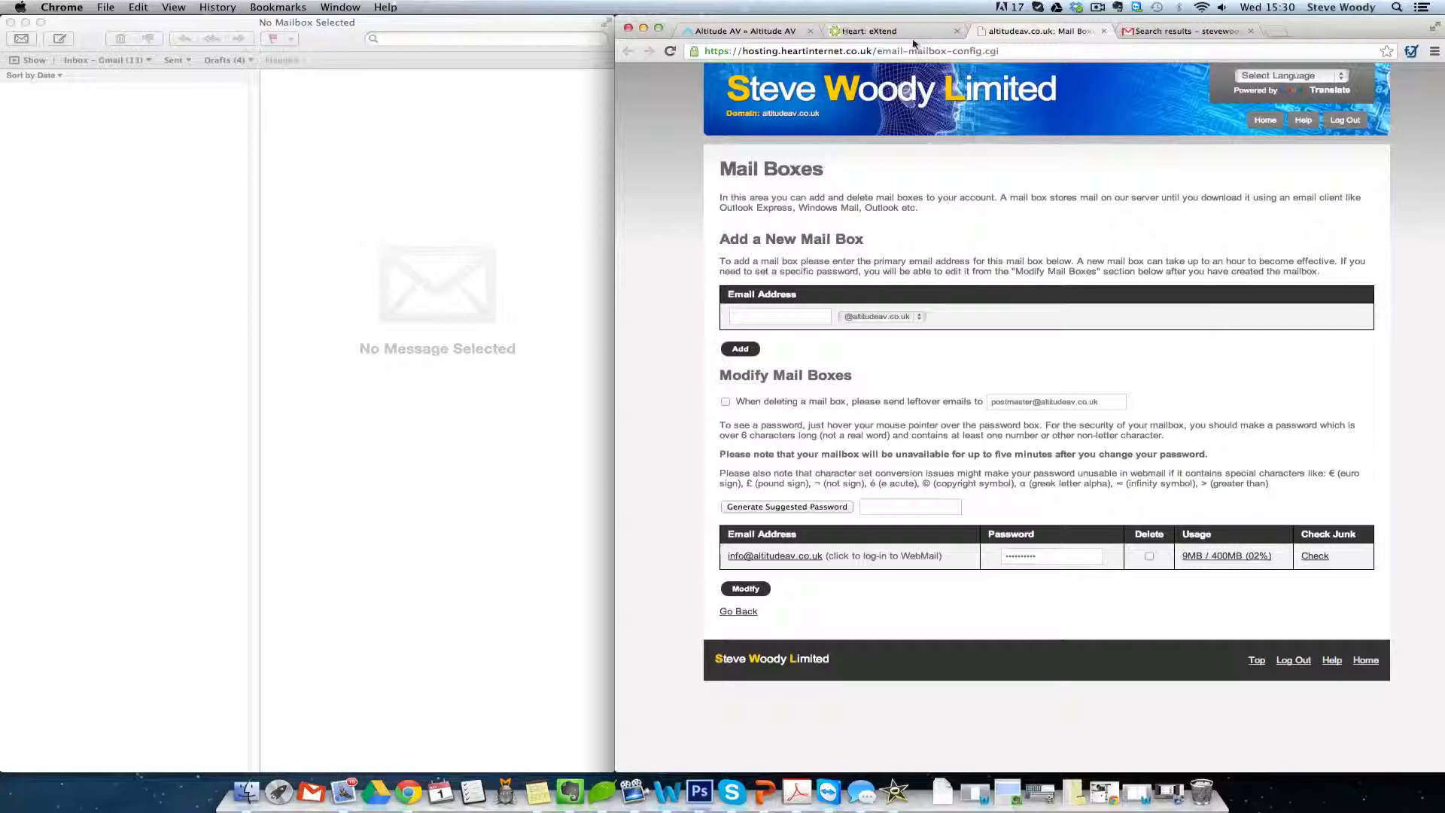
{"action": "left_click", "coordinate": [888, 31]}
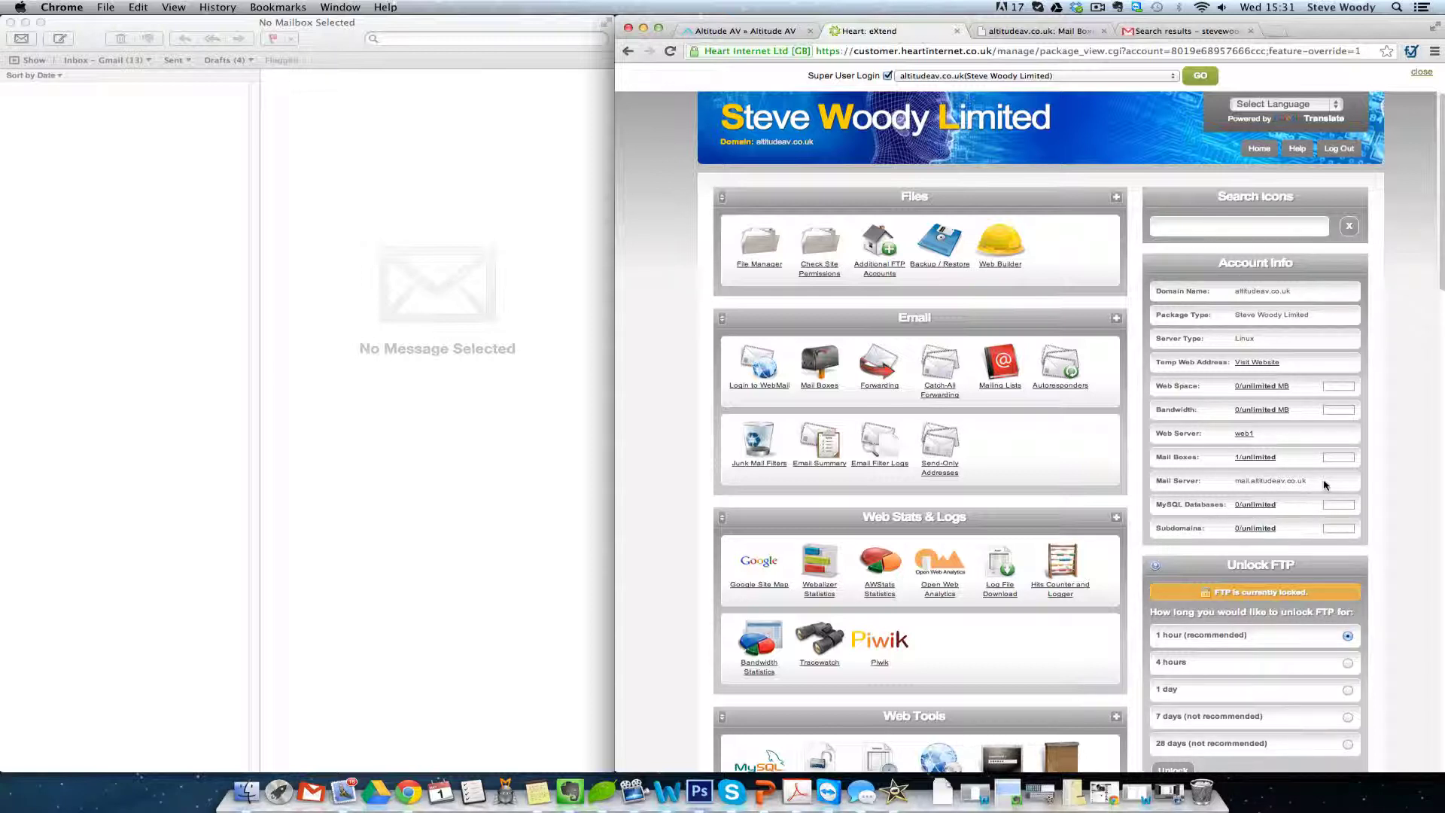
- Open Gmail's full settings at the Accounts and Import tab
{"action": "left_click", "coordinate": [1186, 33]}
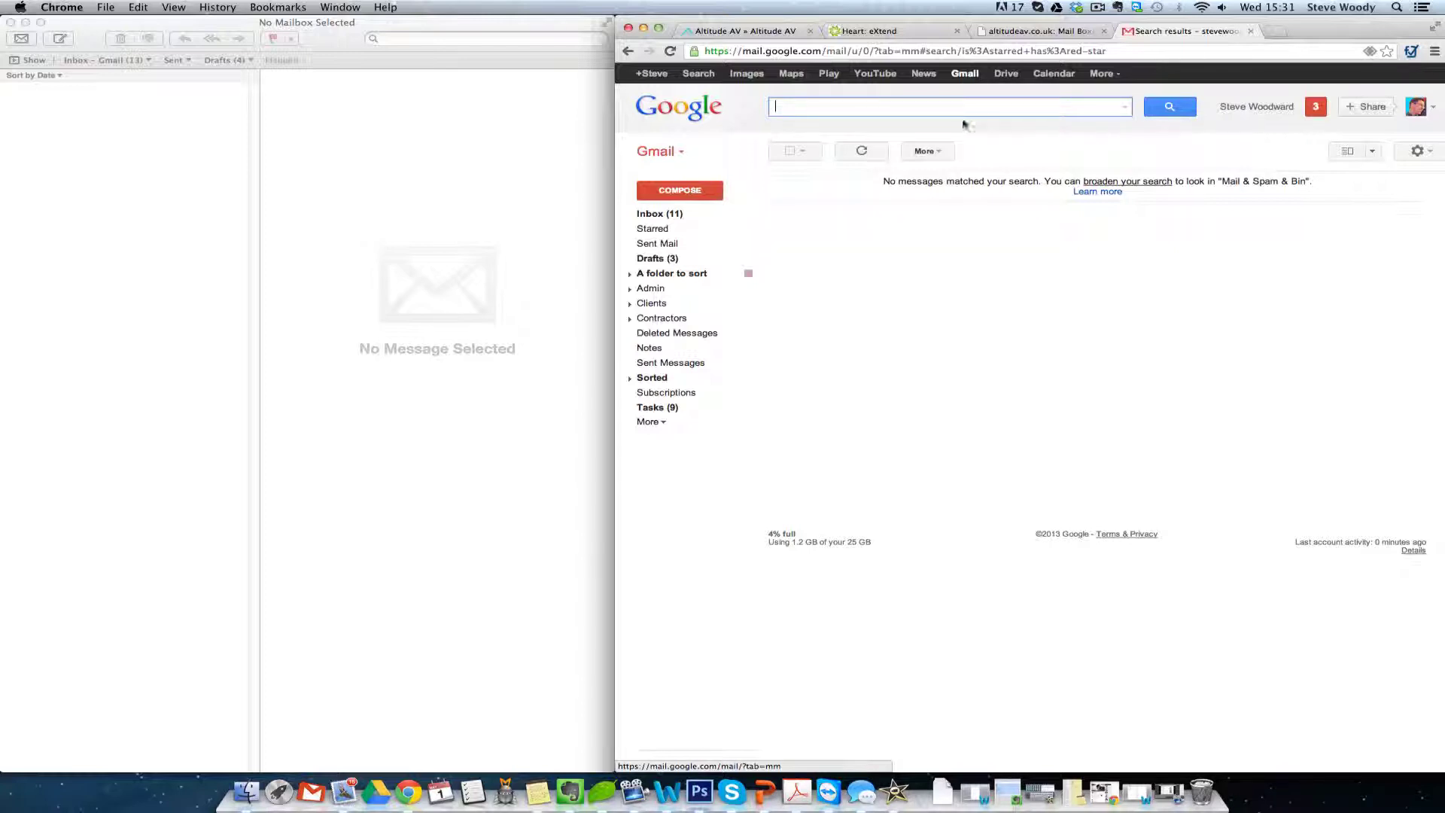
{"action": "left_click", "coordinate": [1430, 153]}
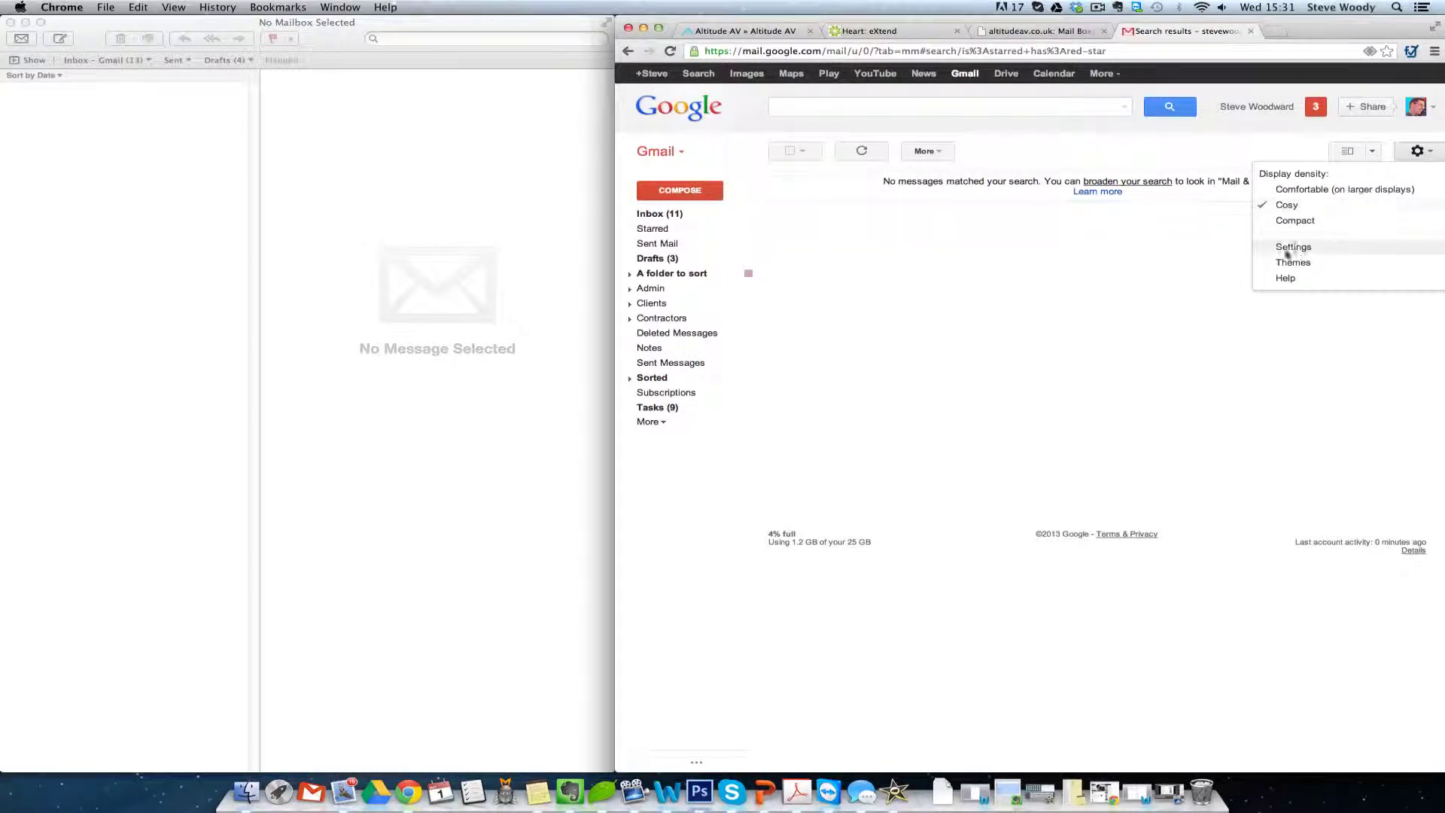
{"action": "left_click", "coordinate": [1302, 249]}
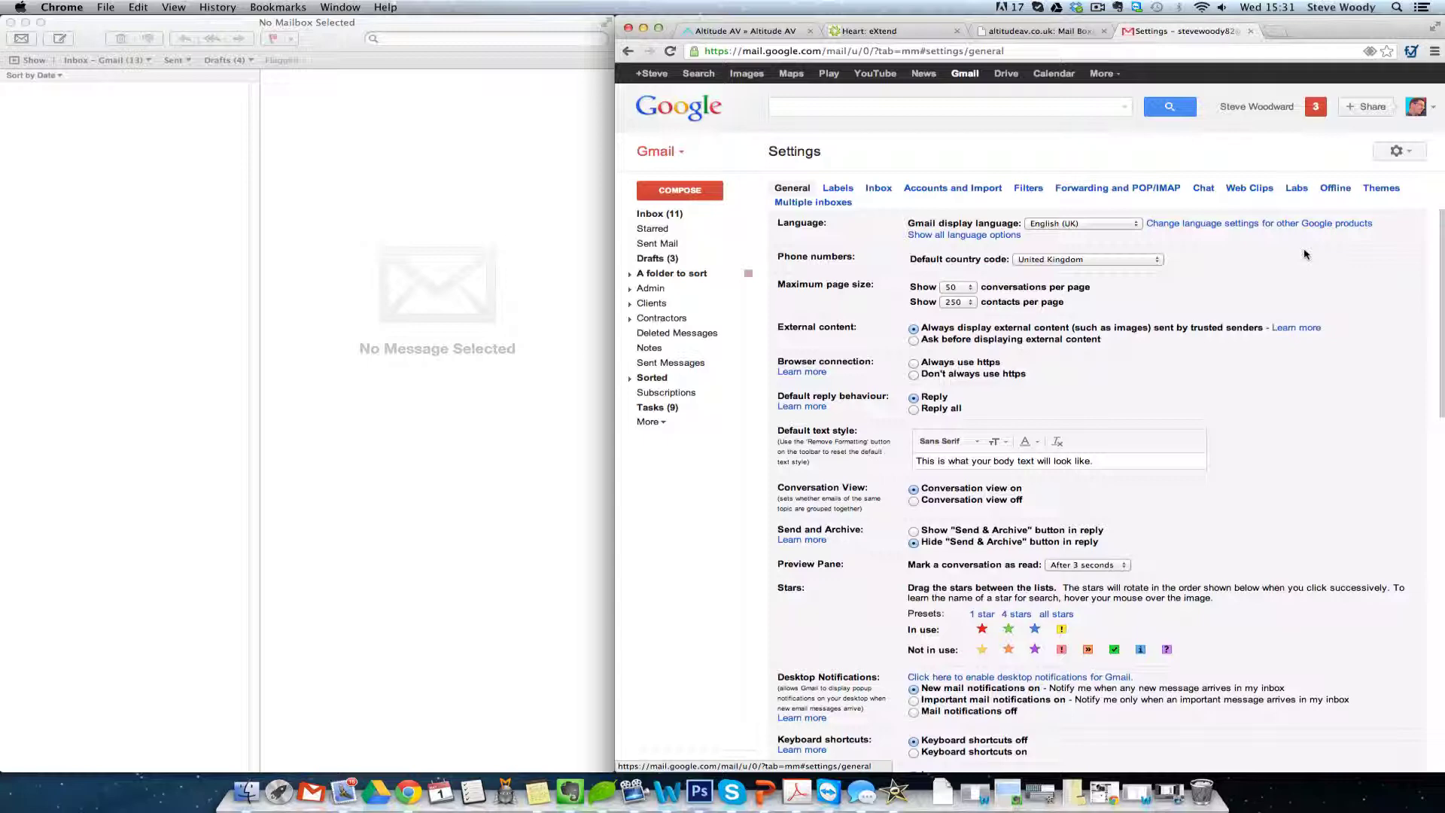
{"action": "left_click", "coordinate": [958, 189]}
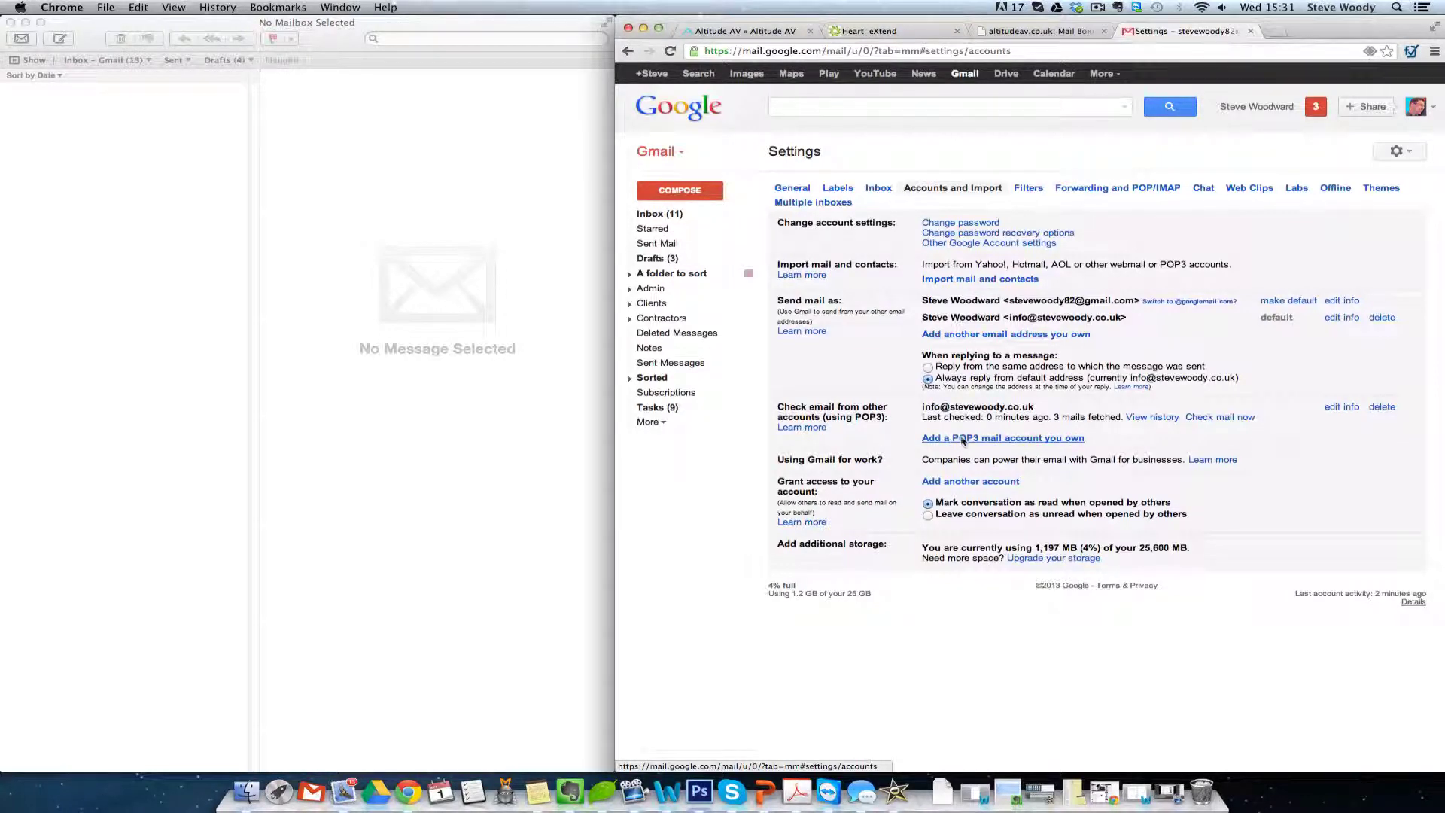
{"action": "left_click", "coordinate": [998, 440]}
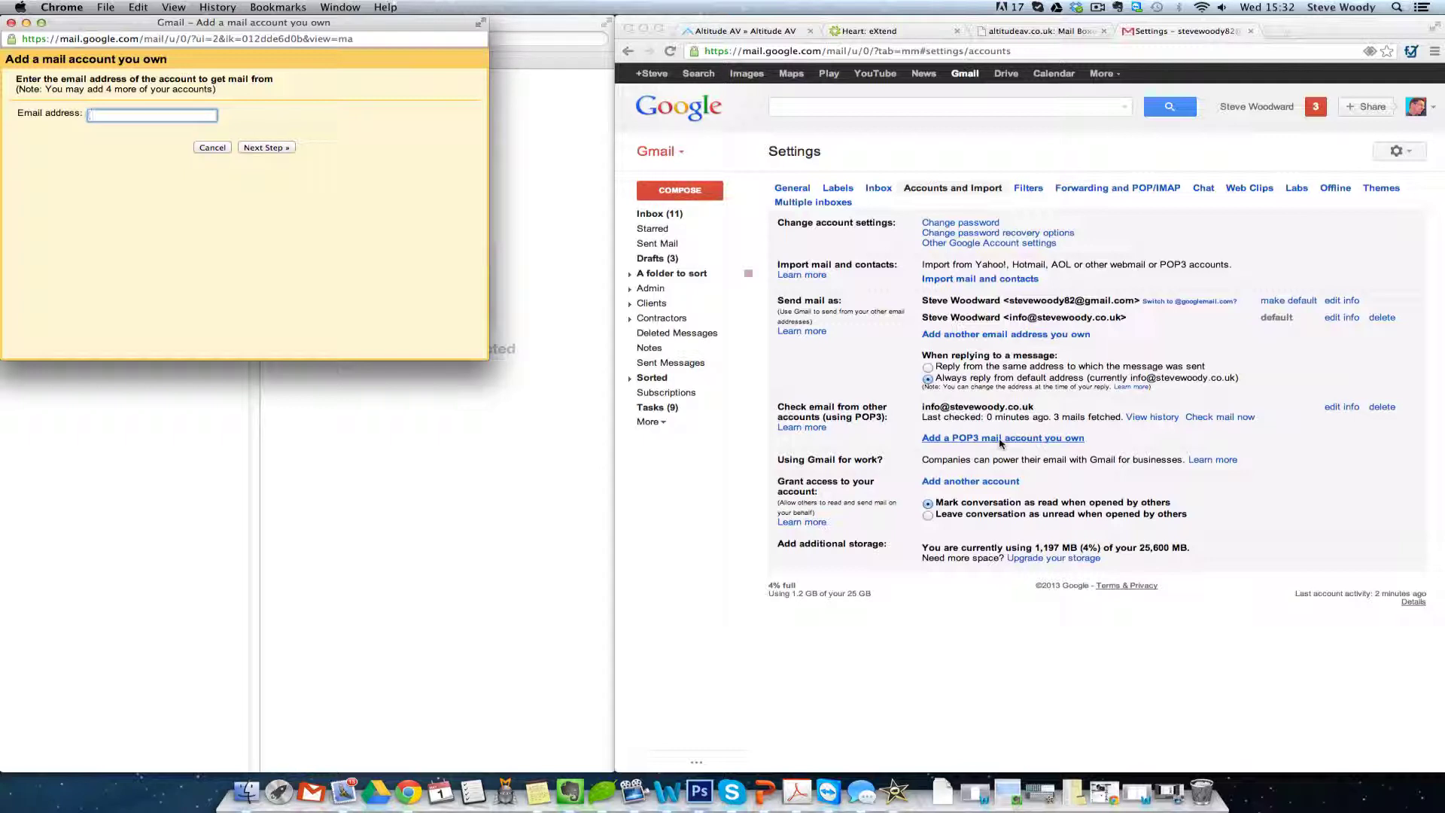
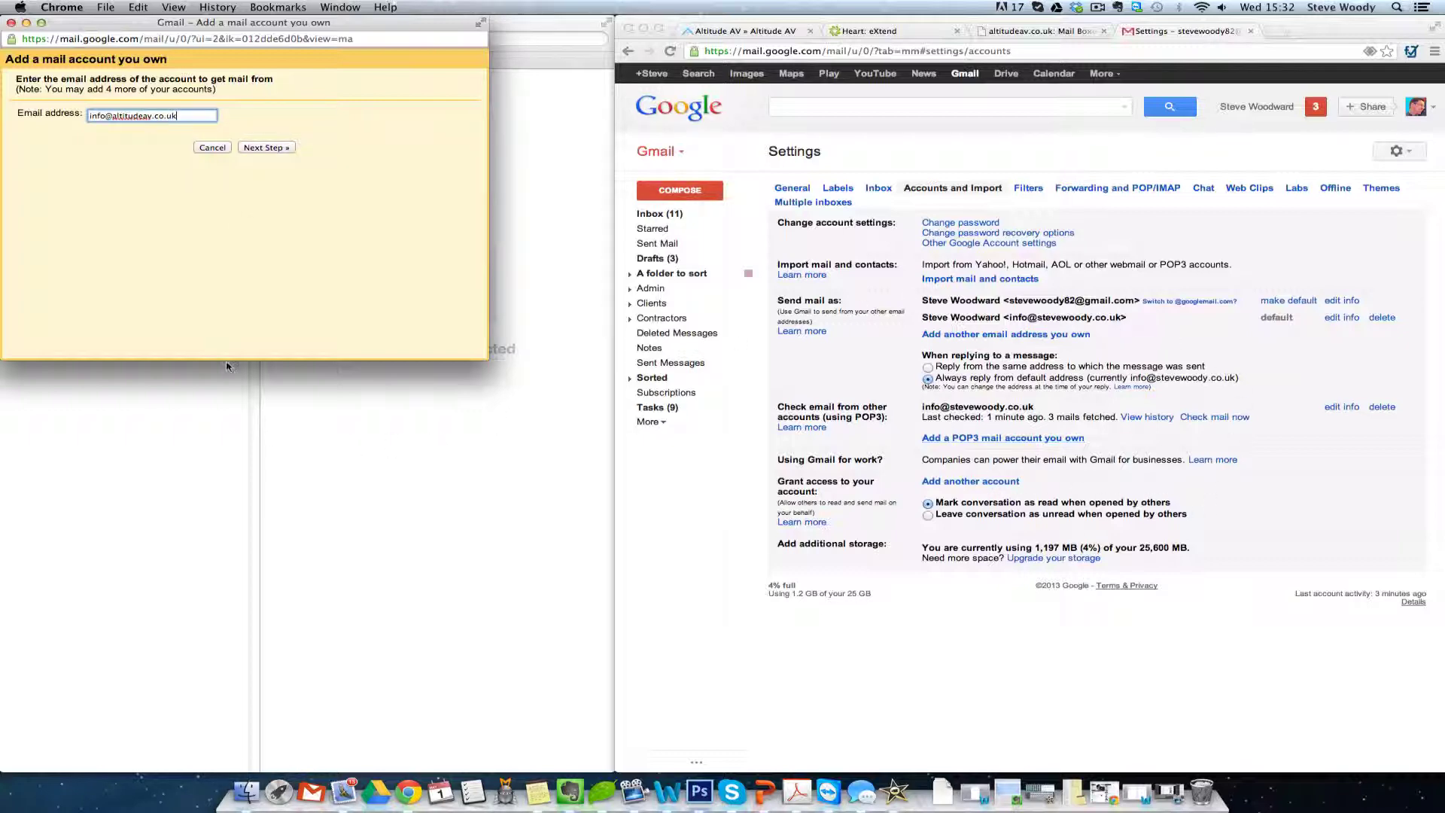
{"action": "left_click", "coordinate": [257, 147]}
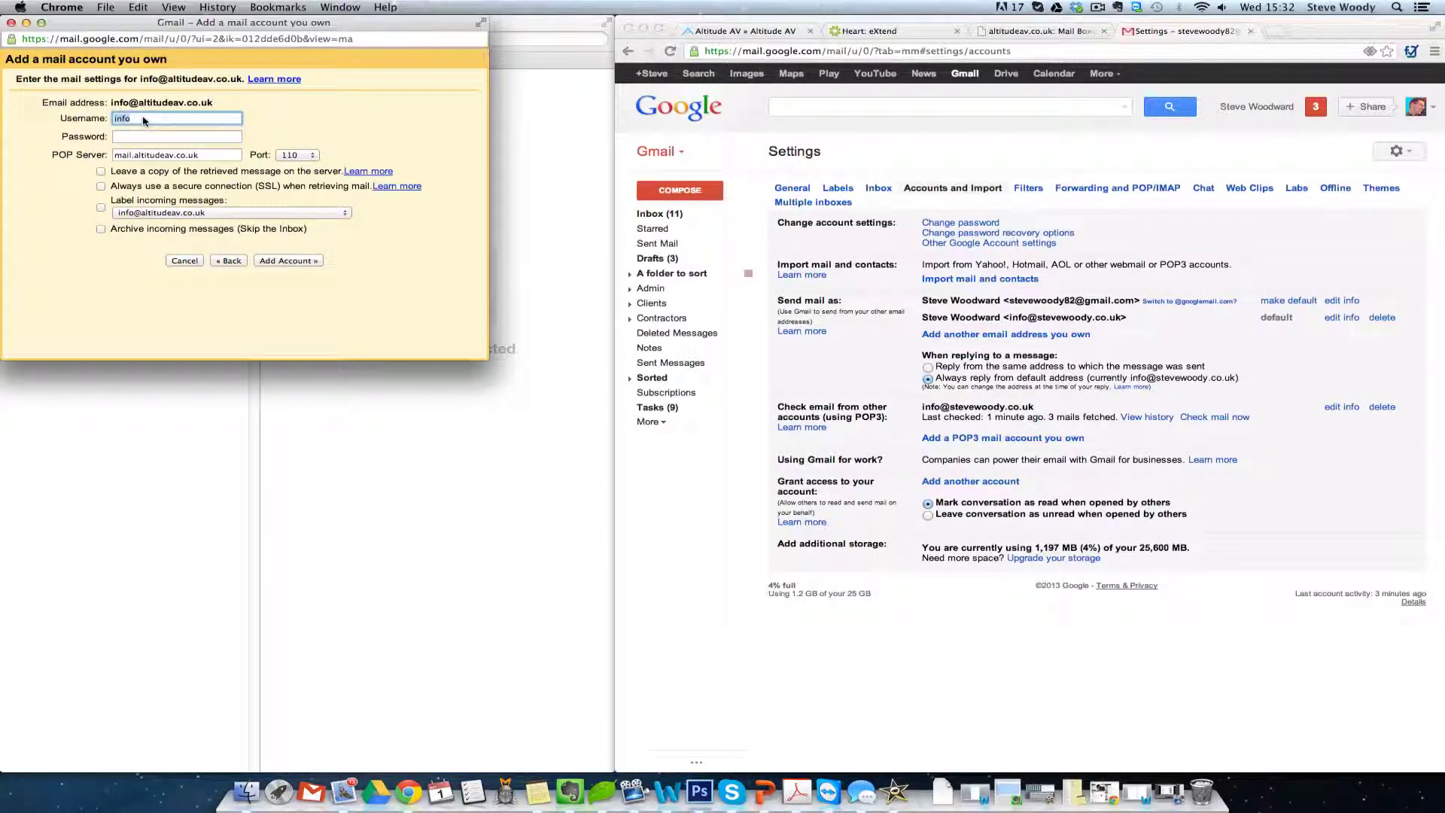
{"action": "left_click", "coordinate": [145, 120]}
{"action": "type", "text": "@altitudeav.co.uk"}
{"action": "key", "text": "Tab"}
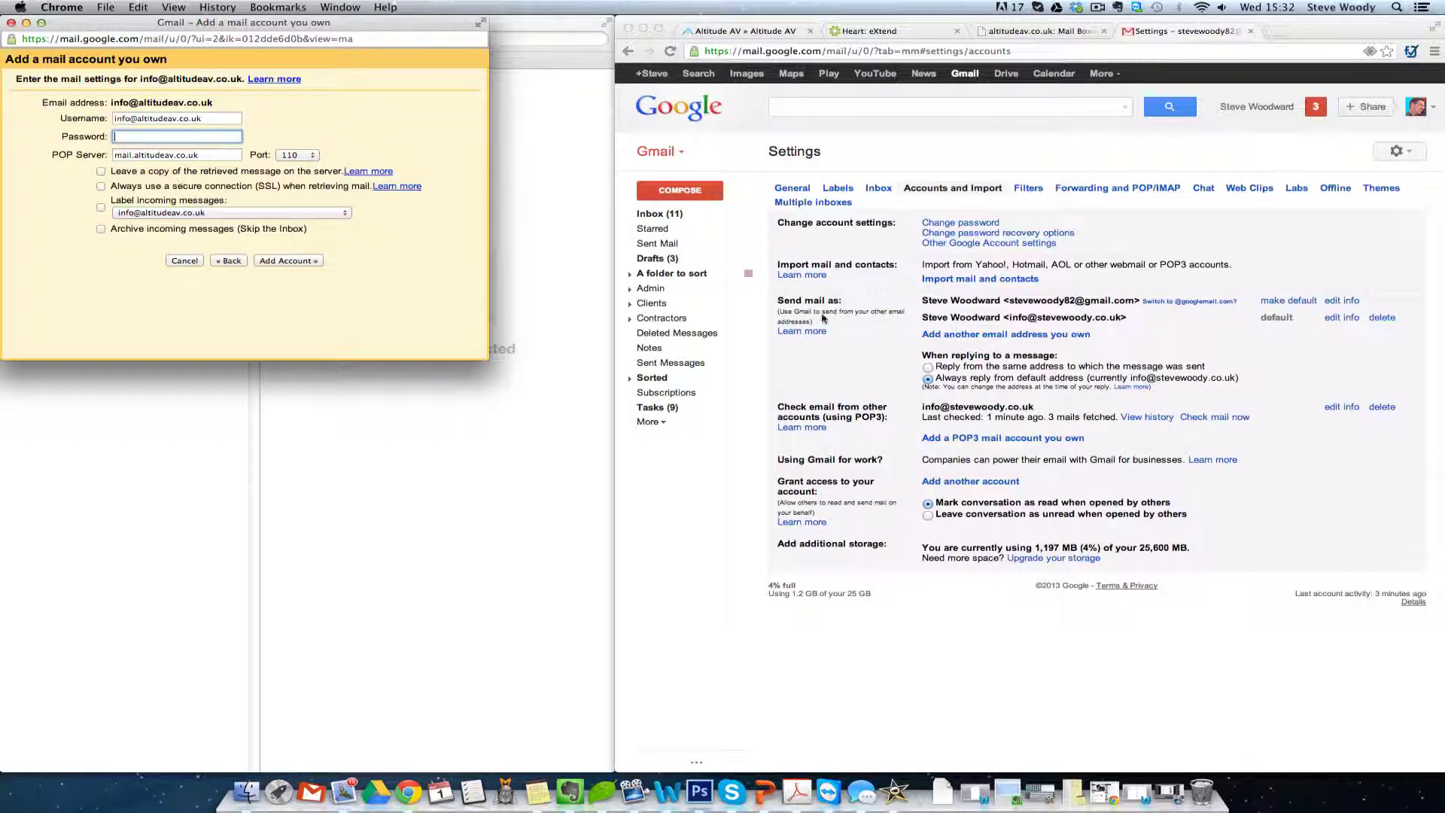
- Copy the mailbox password from Heart's Mail Boxes page into Gmail's Password field
{"action": "left_click", "coordinate": [1022, 32]}
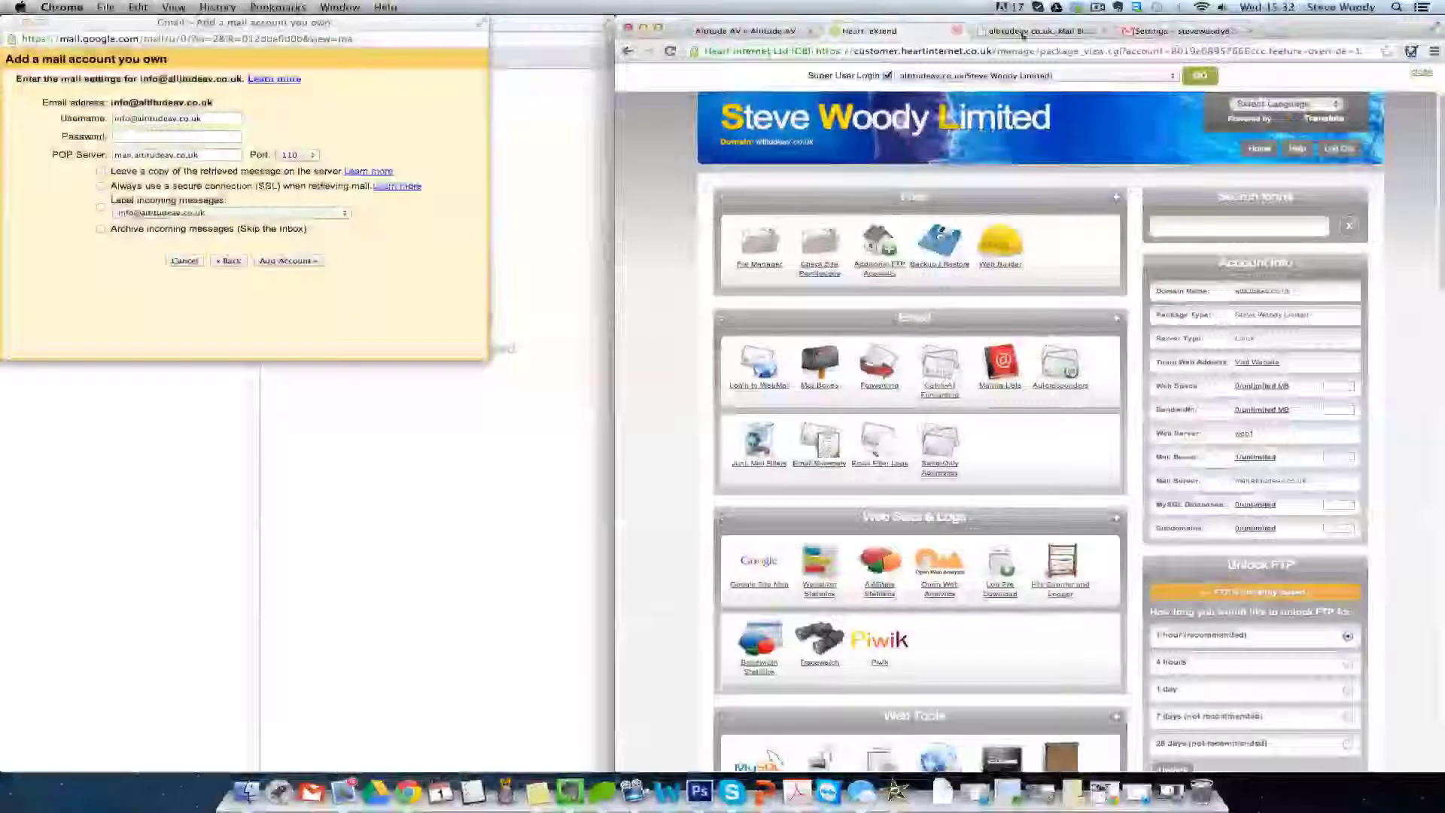
{"action": "left_click", "coordinate": [1022, 32]}
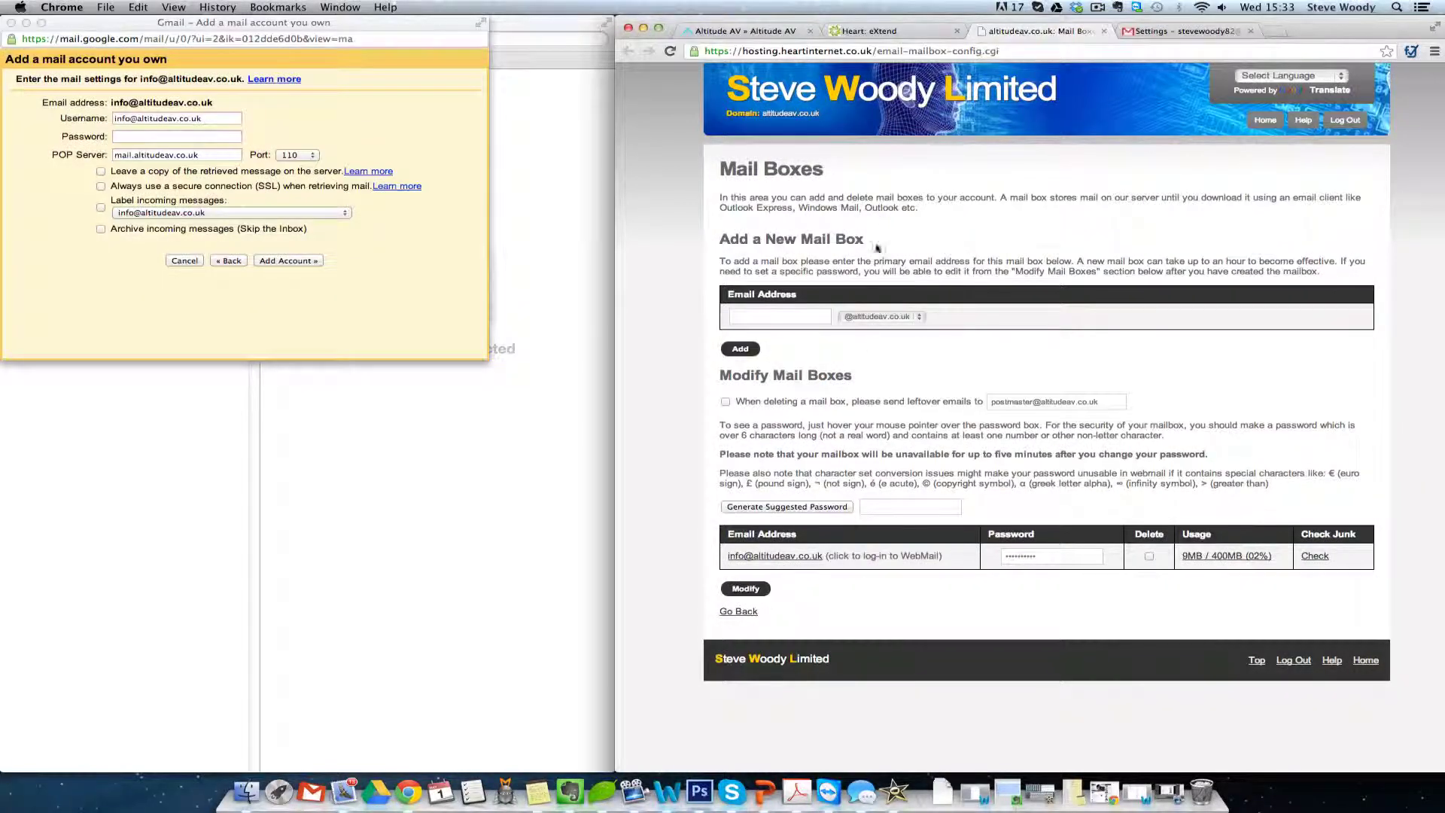
{"action": "mouse_move", "coordinate": [1076, 561]}
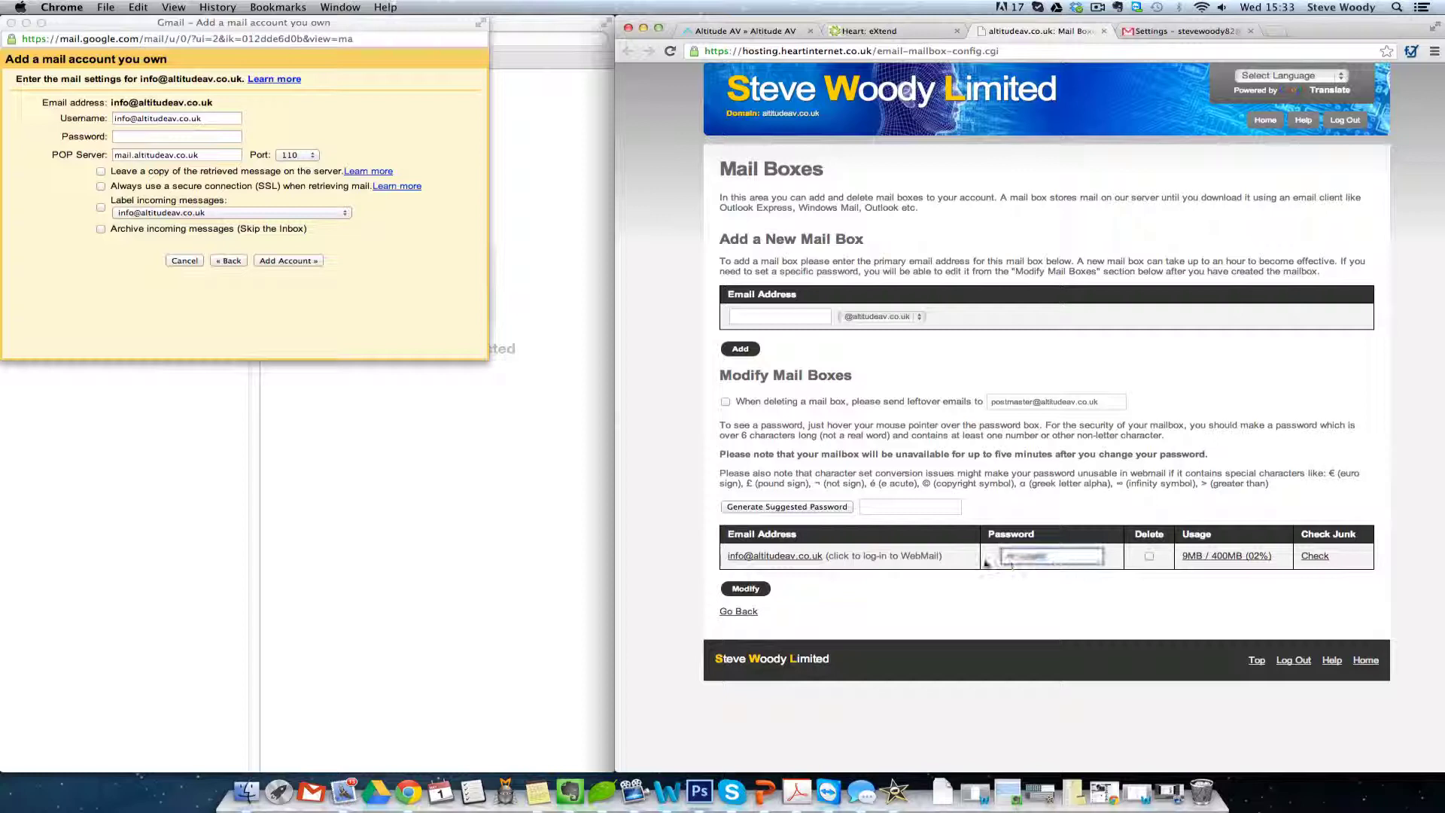
{"action": "key", "text": "BackSpace"}
{"action": "left_click", "coordinate": [194, 138]}
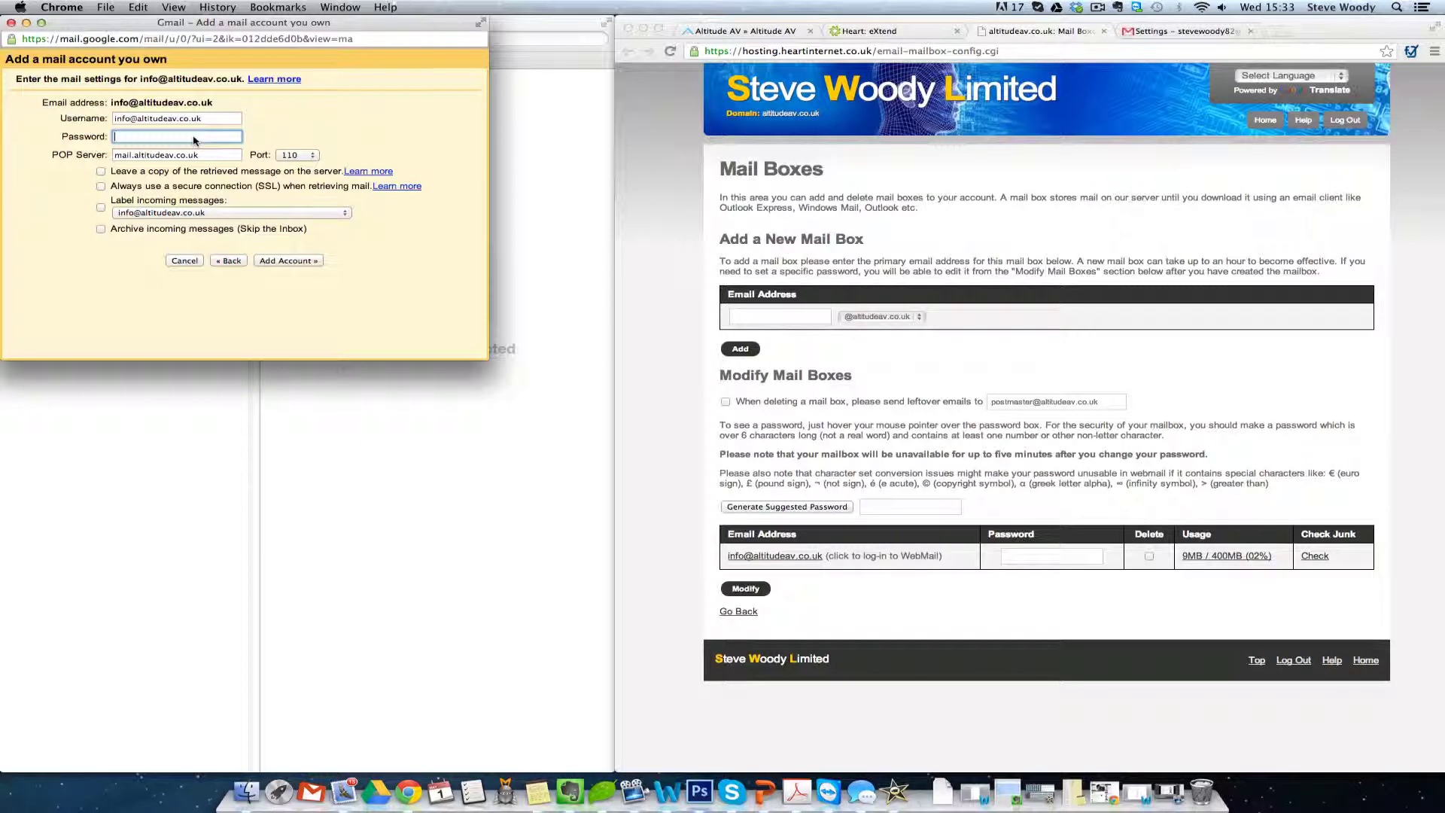
{"action": "key", "text": "super+v"}
{"action": "left_click_drag", "start_coordinate": [211, 156], "coordinate": [94, 158]}
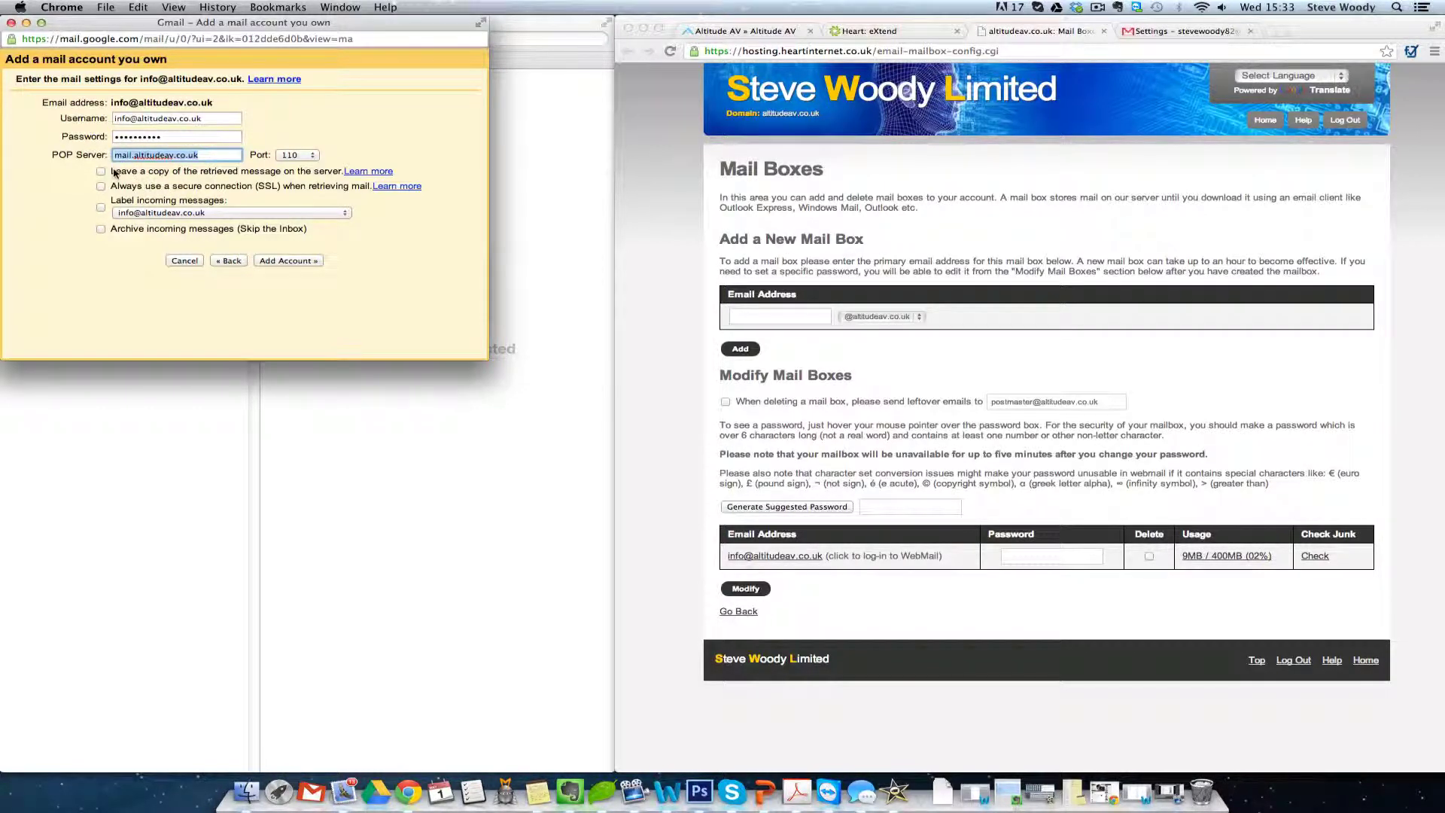
{"action": "left_click", "coordinate": [104, 172]}
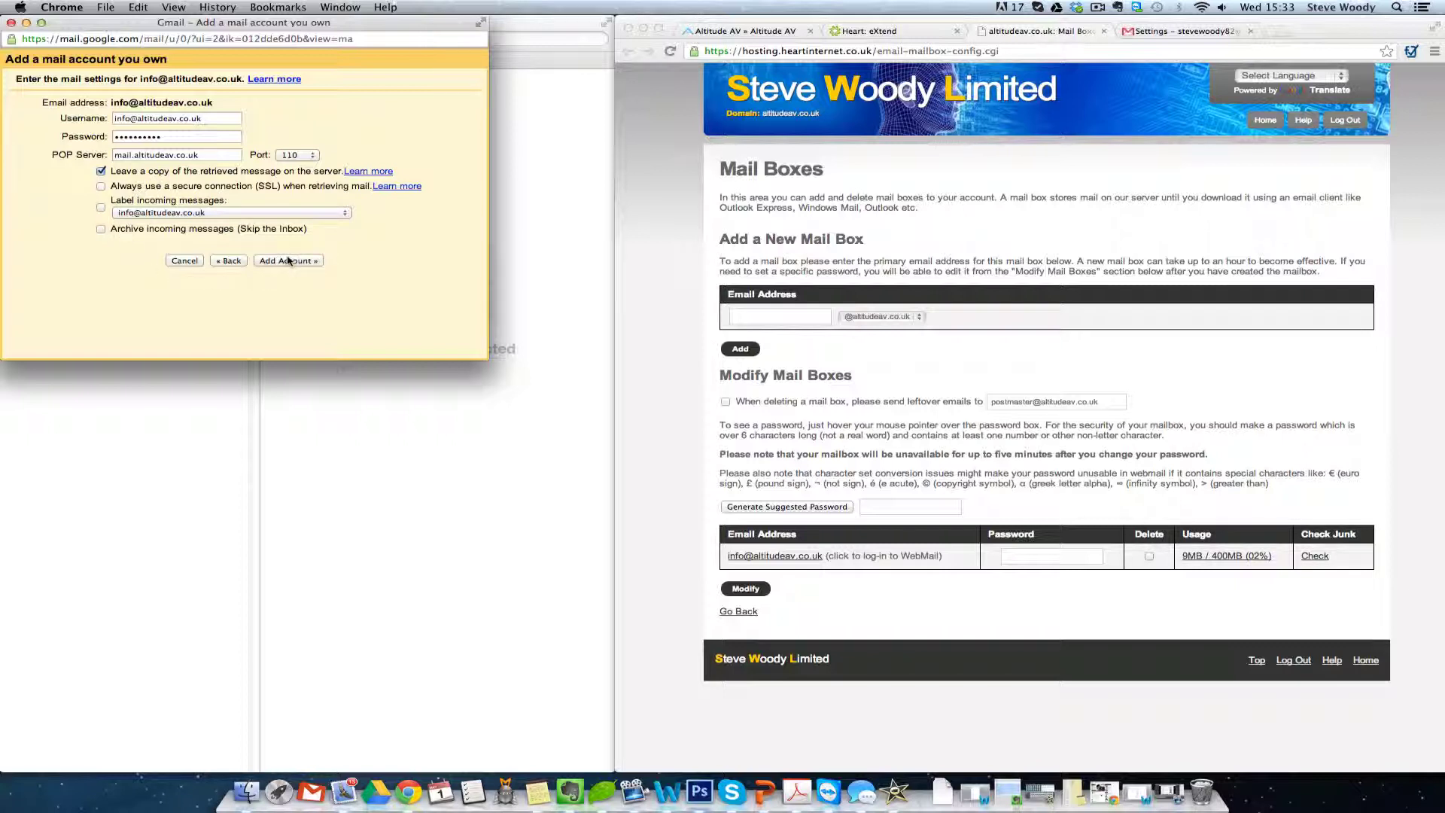
{"action": "left_click", "coordinate": [140, 214]}
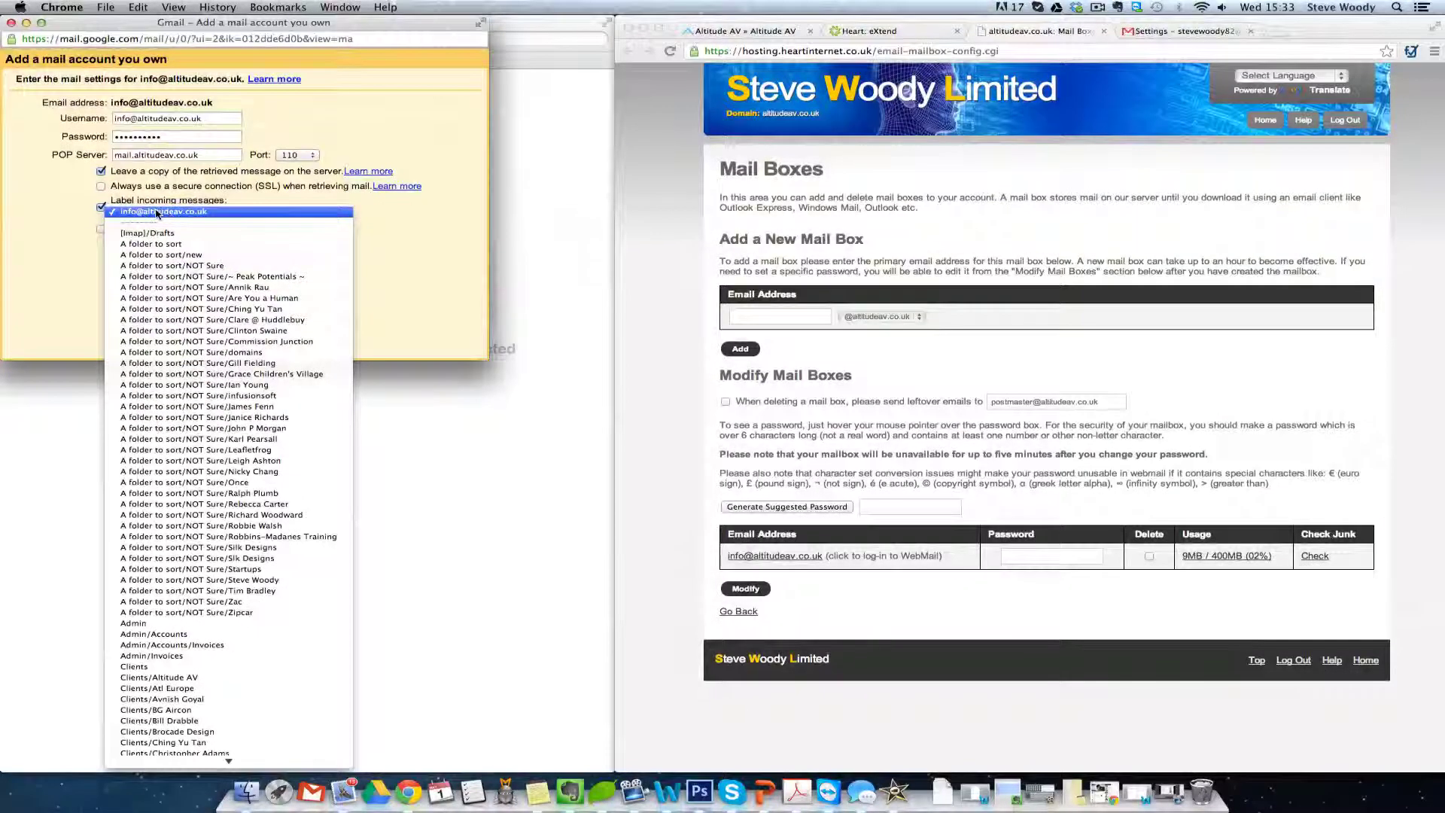
{"action": "left_click", "coordinate": [189, 214]}
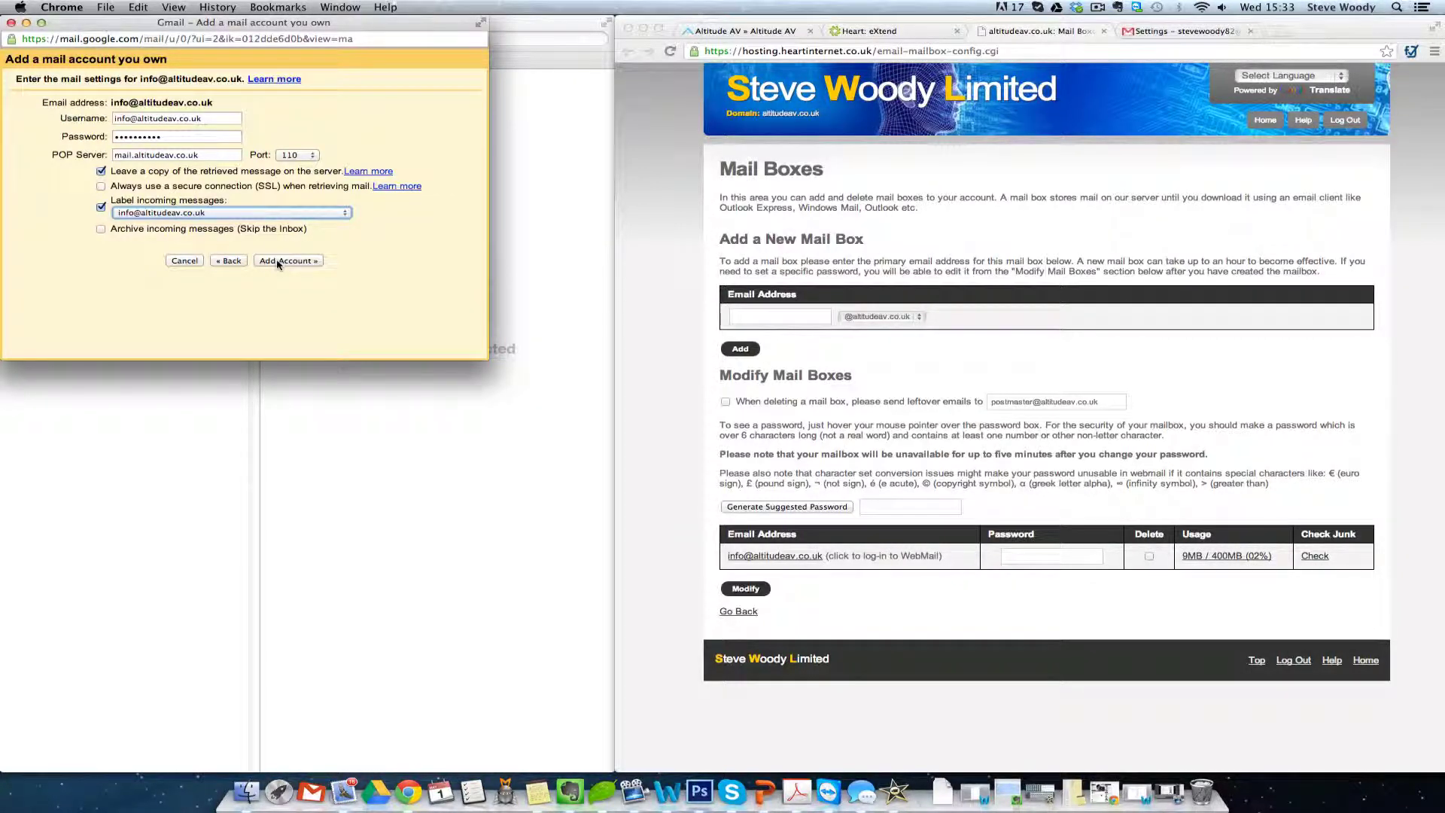
{"action": "left_click", "coordinate": [278, 261]}
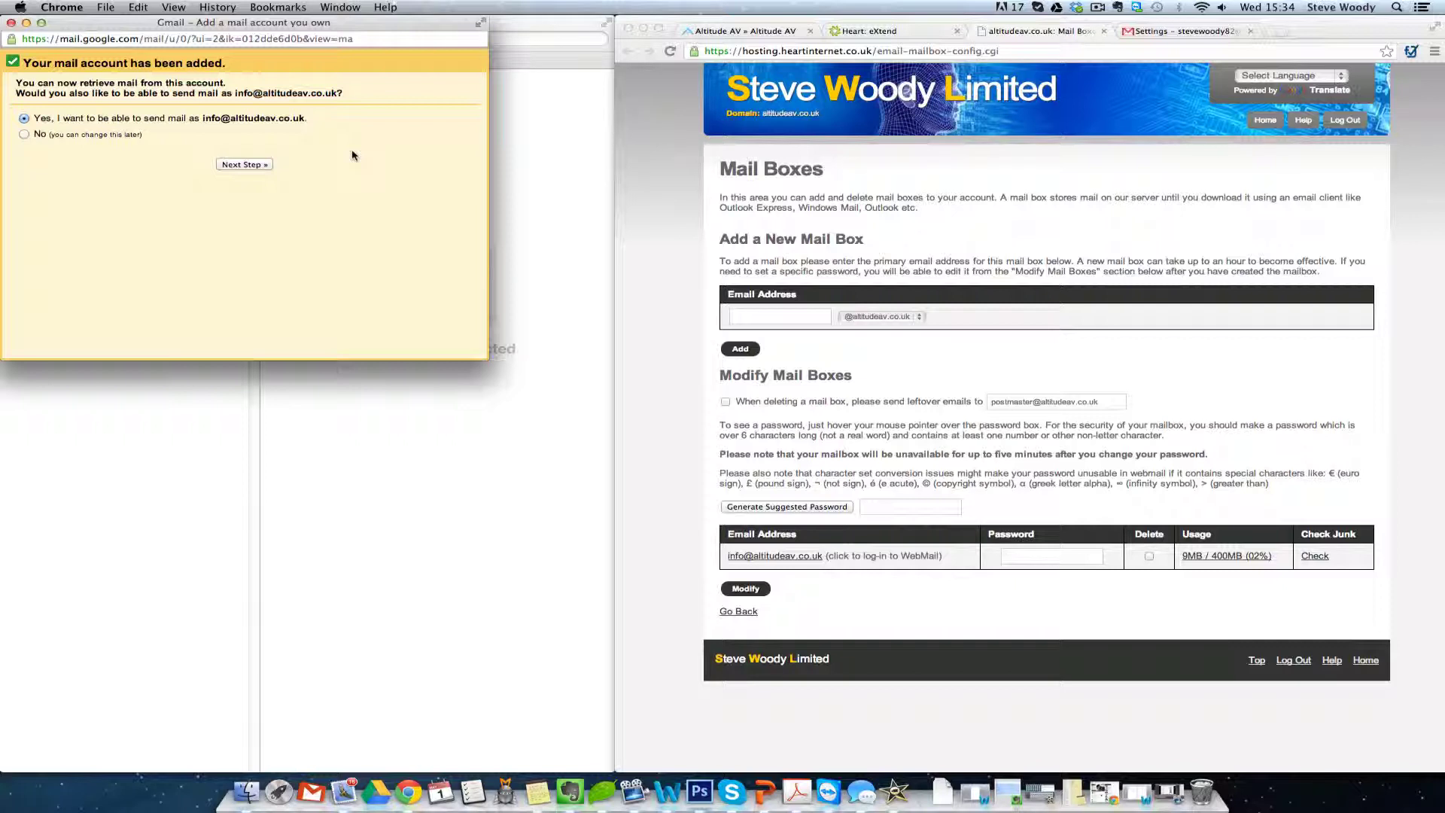
{"action": "left_click", "coordinate": [255, 165]}
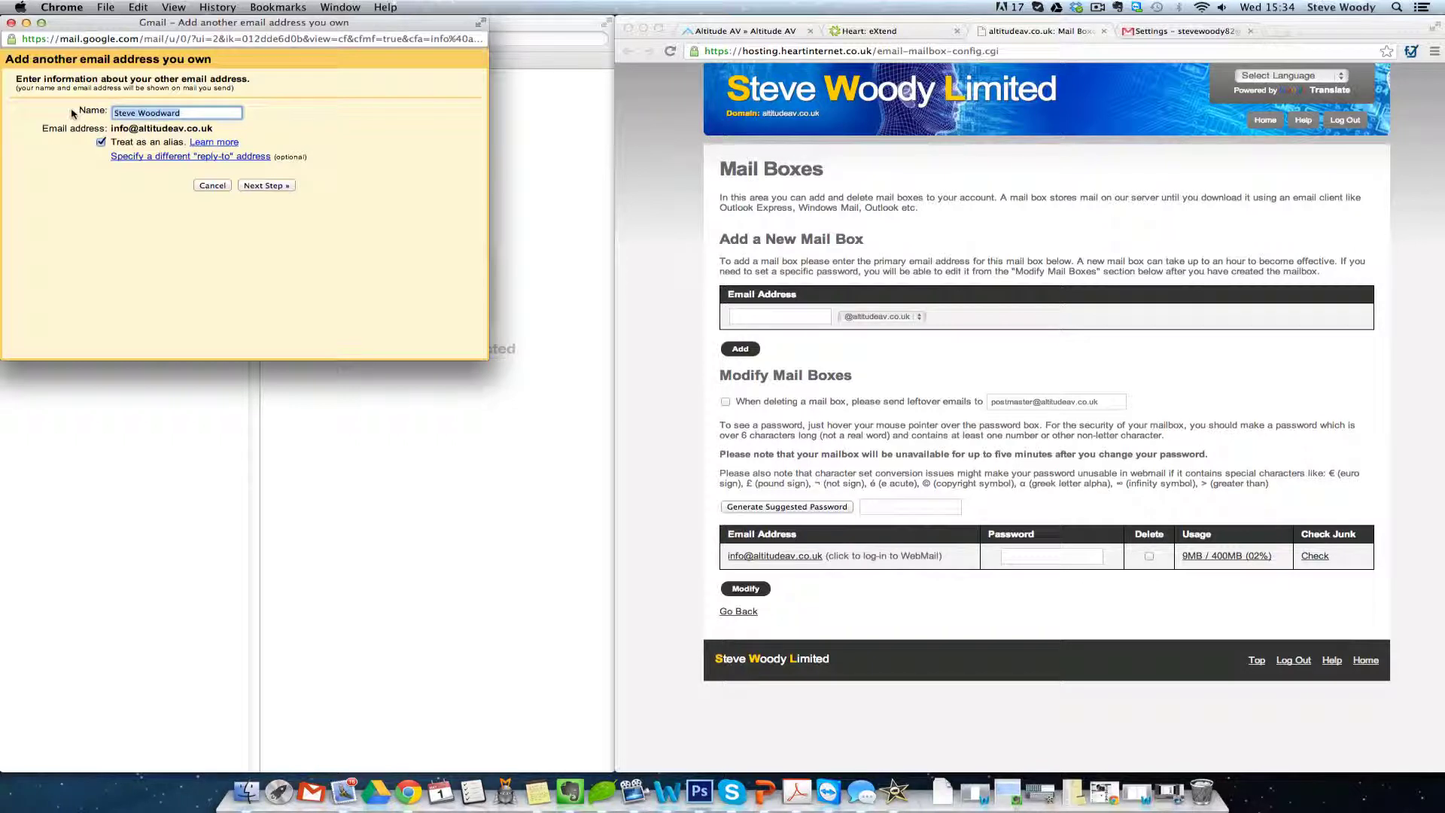
{"action": "left_click", "coordinate": [255, 186]}
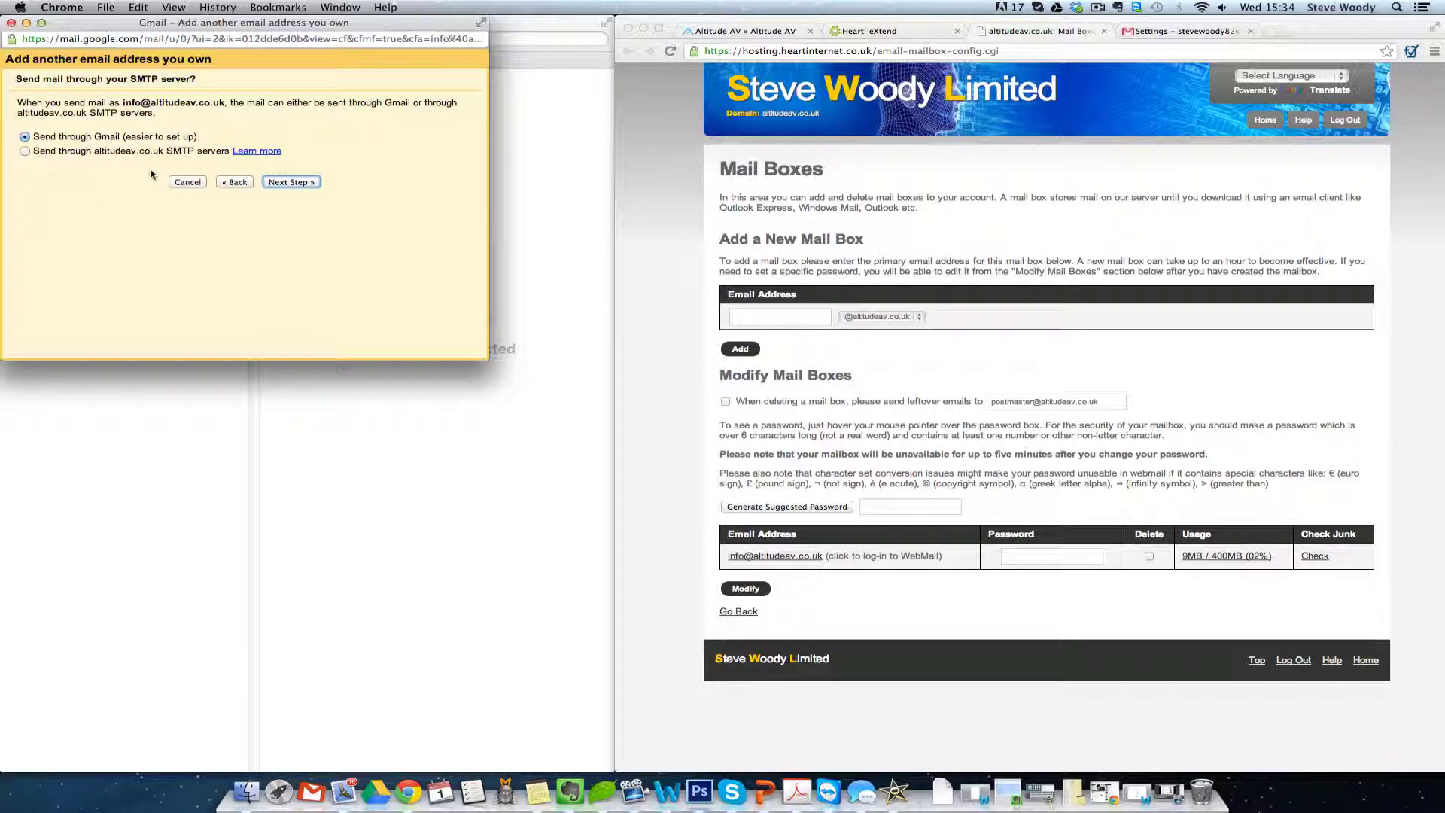
- Try the SMTP server option, then choose sending through Gmail and continue to verification
{"action": "left_click", "coordinate": [50, 150]}
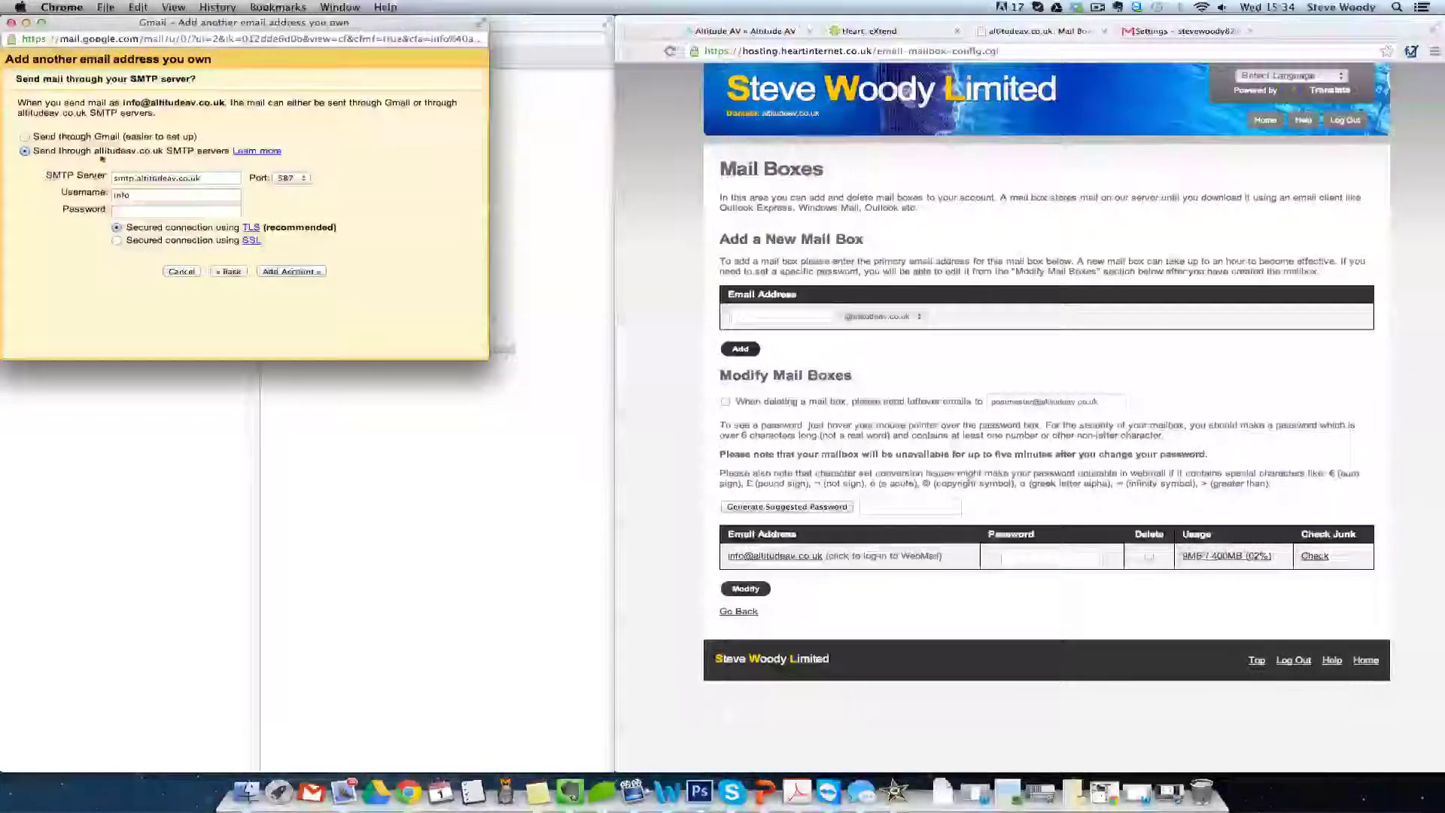
{"action": "left_click", "coordinate": [143, 195]}
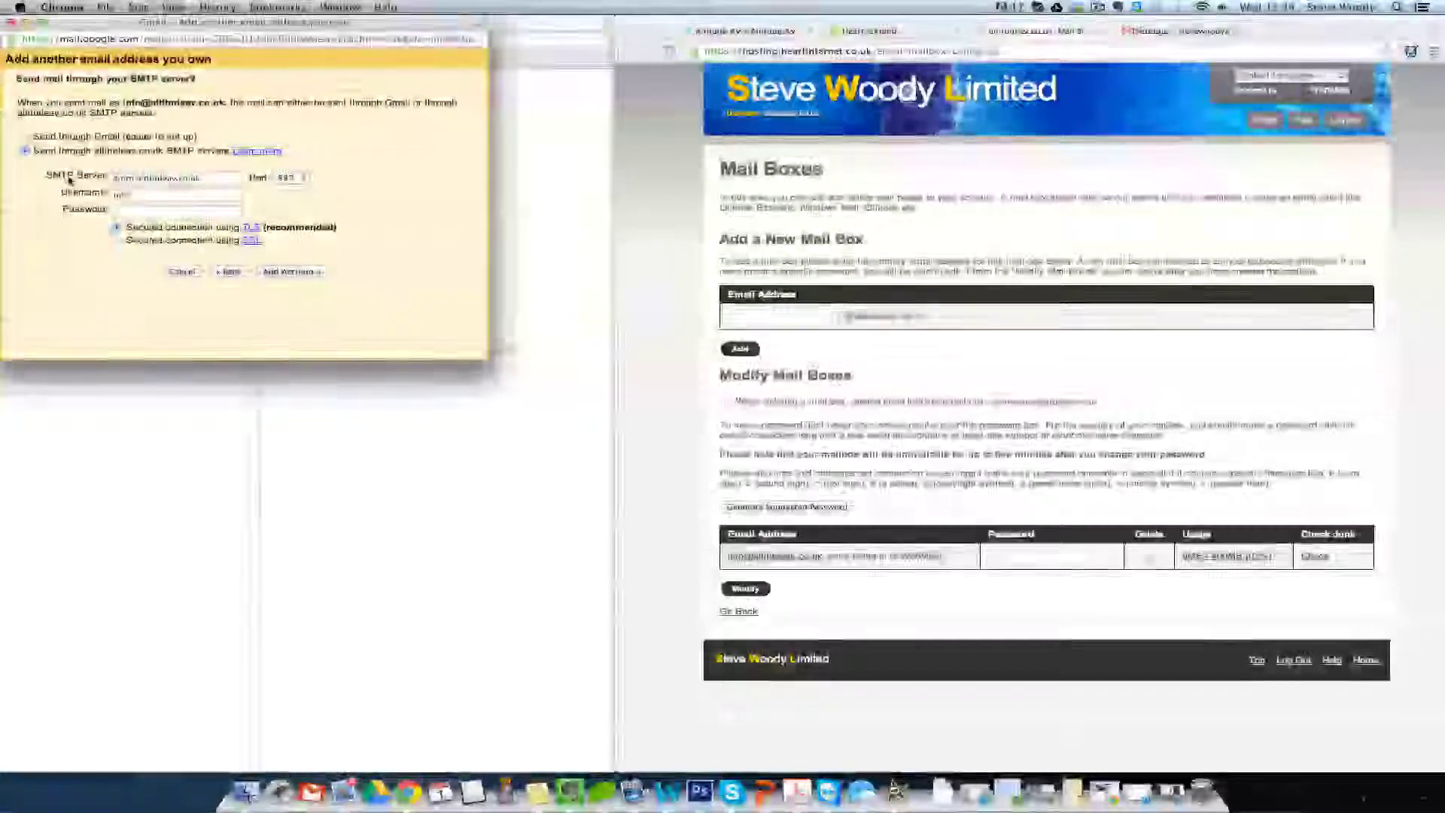
{"action": "left_click", "coordinate": [158, 178]}
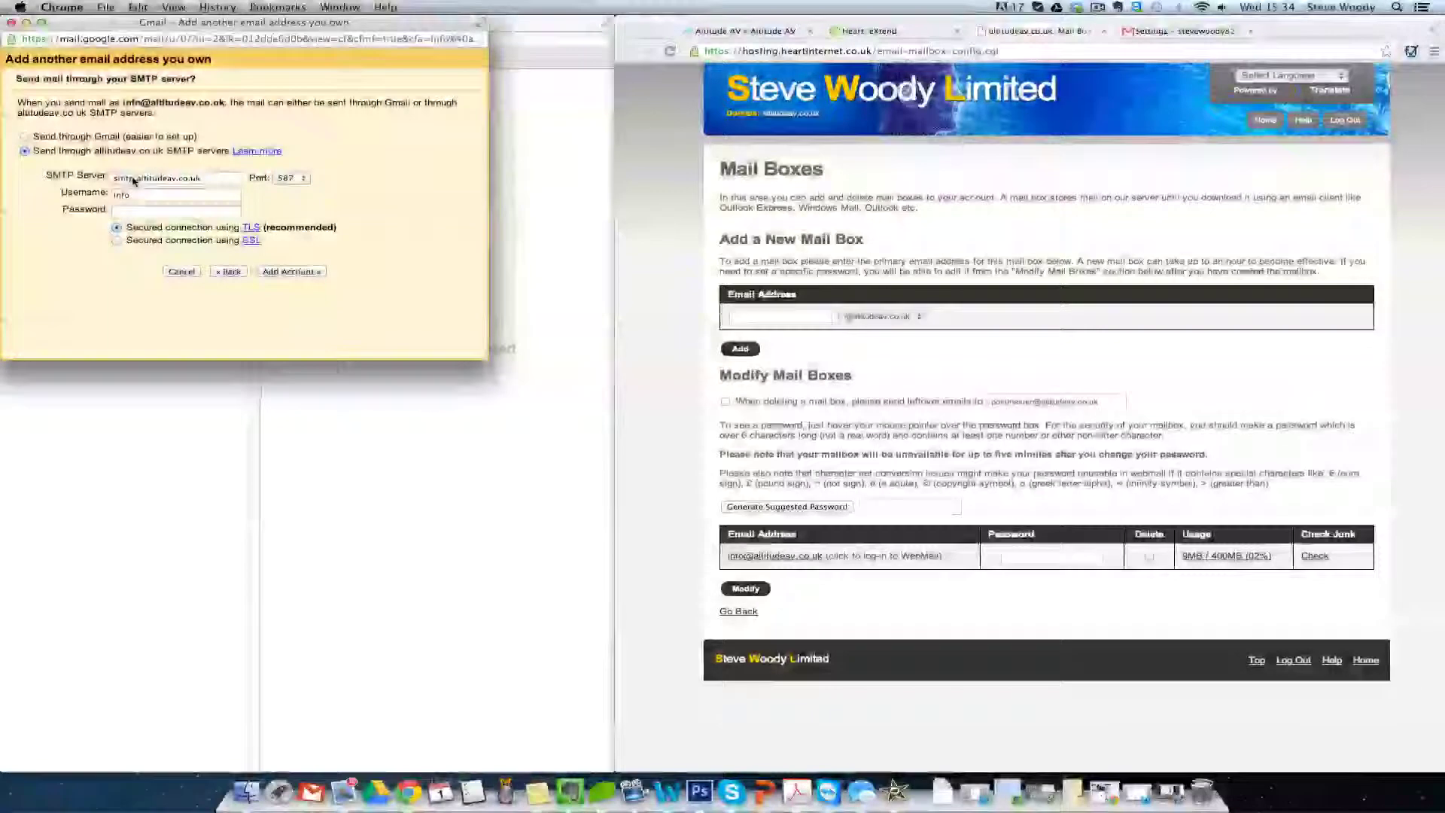
{"action": "type", "text": "mail"}
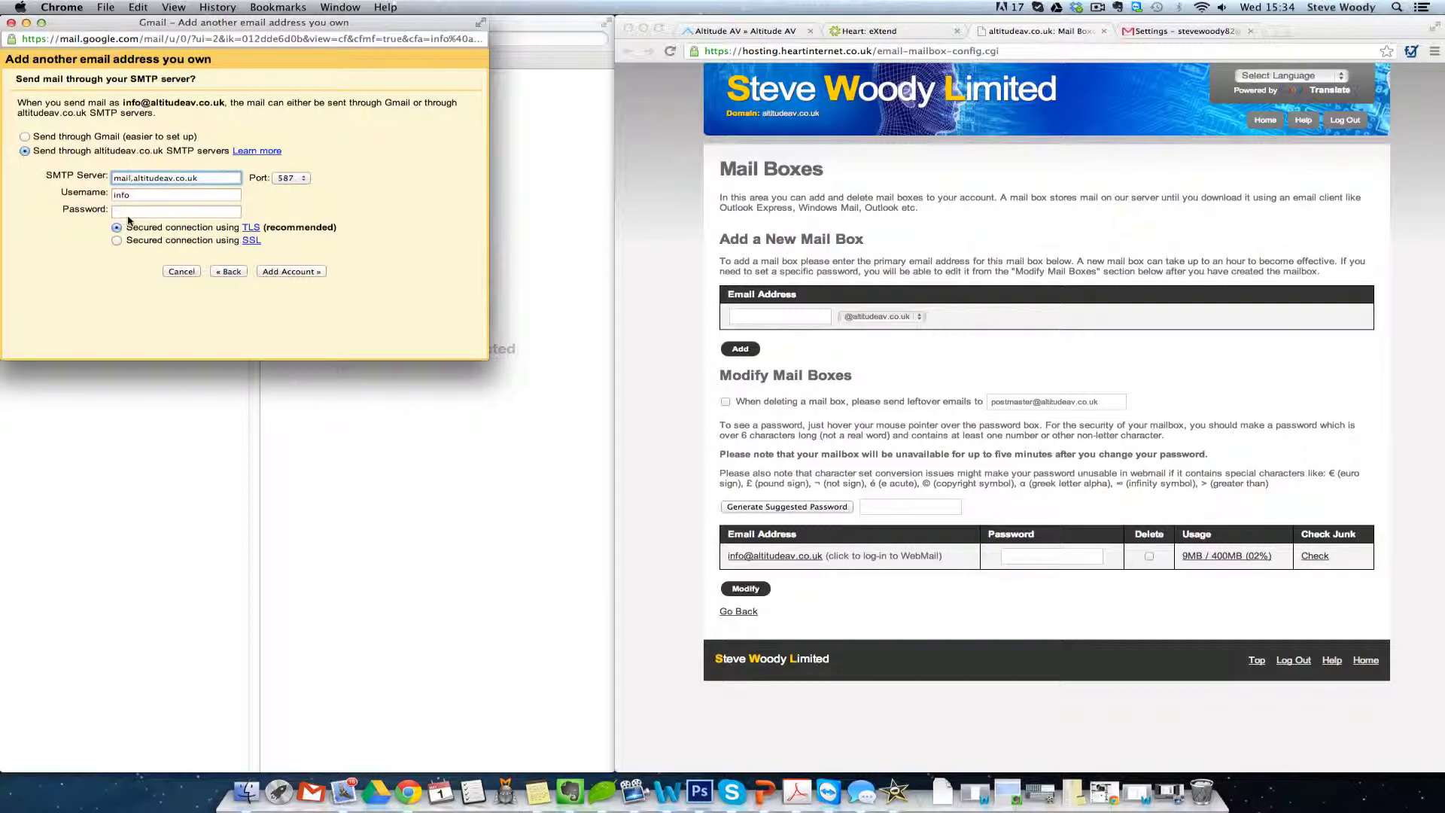
{"action": "left_click", "coordinate": [25, 137]}
{"action": "left_click", "coordinate": [291, 182]}
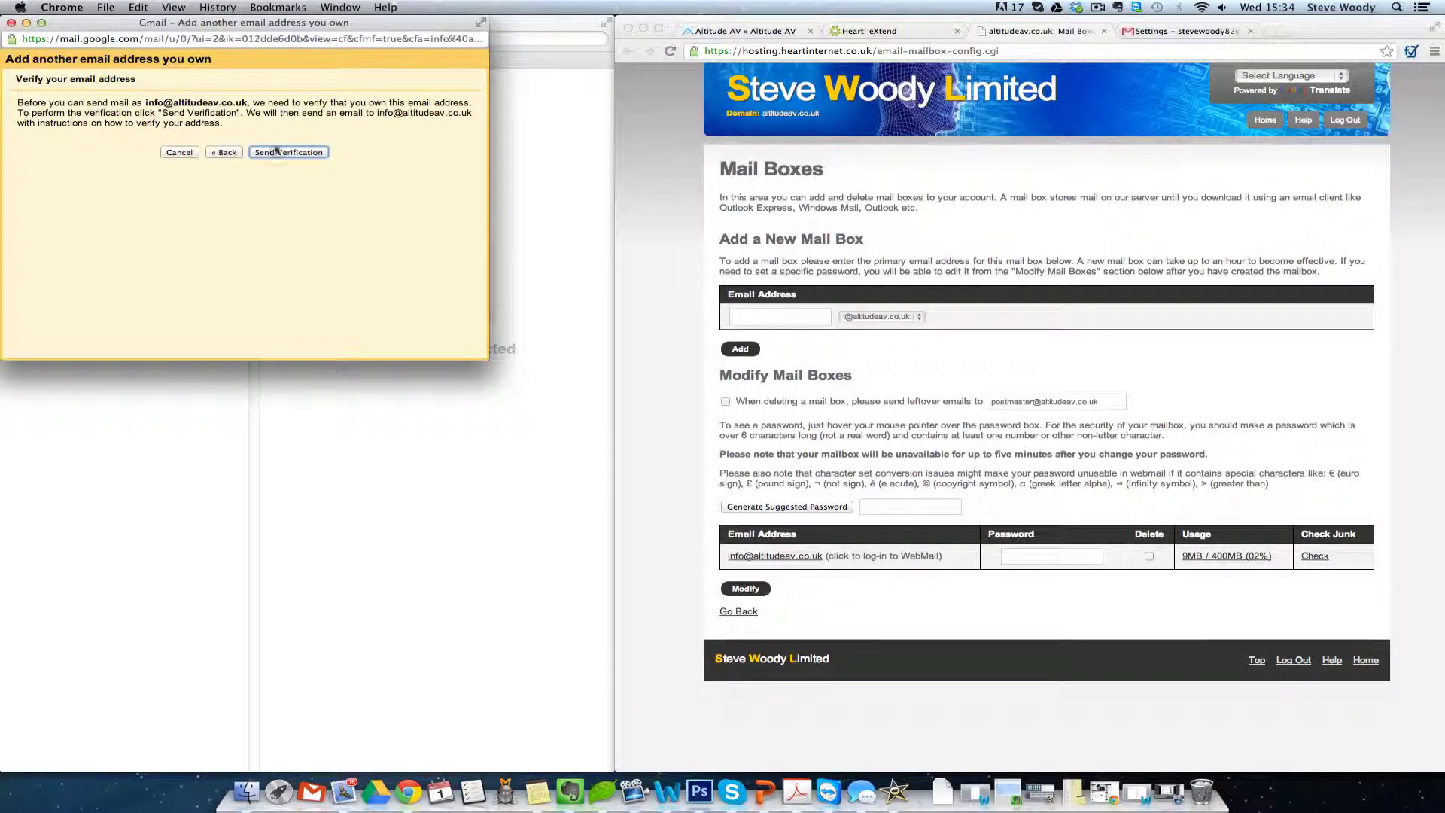
{"action": "left_click", "coordinate": [290, 152]}
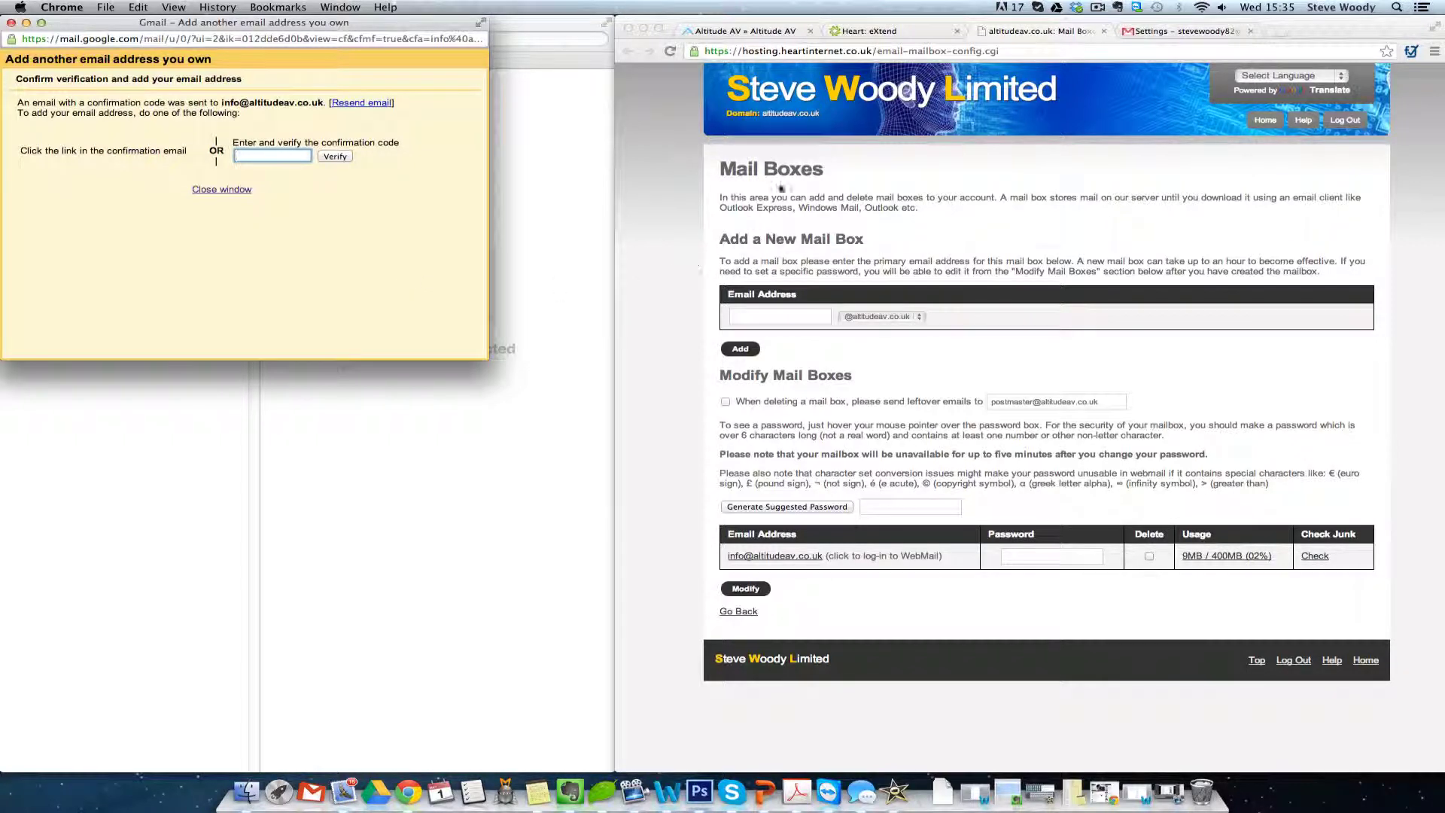
{"action": "left_click", "coordinate": [873, 31]}
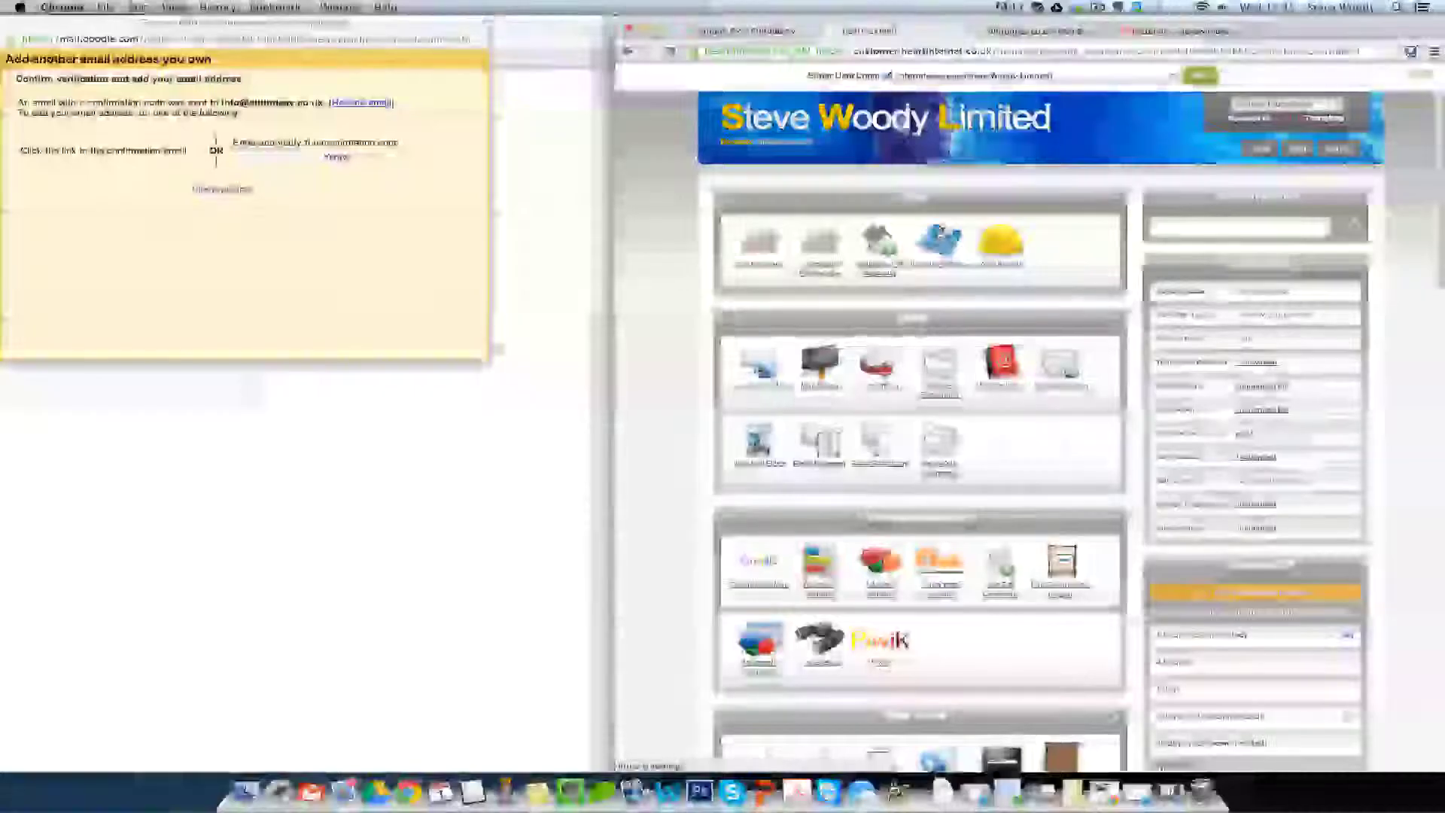
{"action": "left_click", "coordinate": [756, 373]}
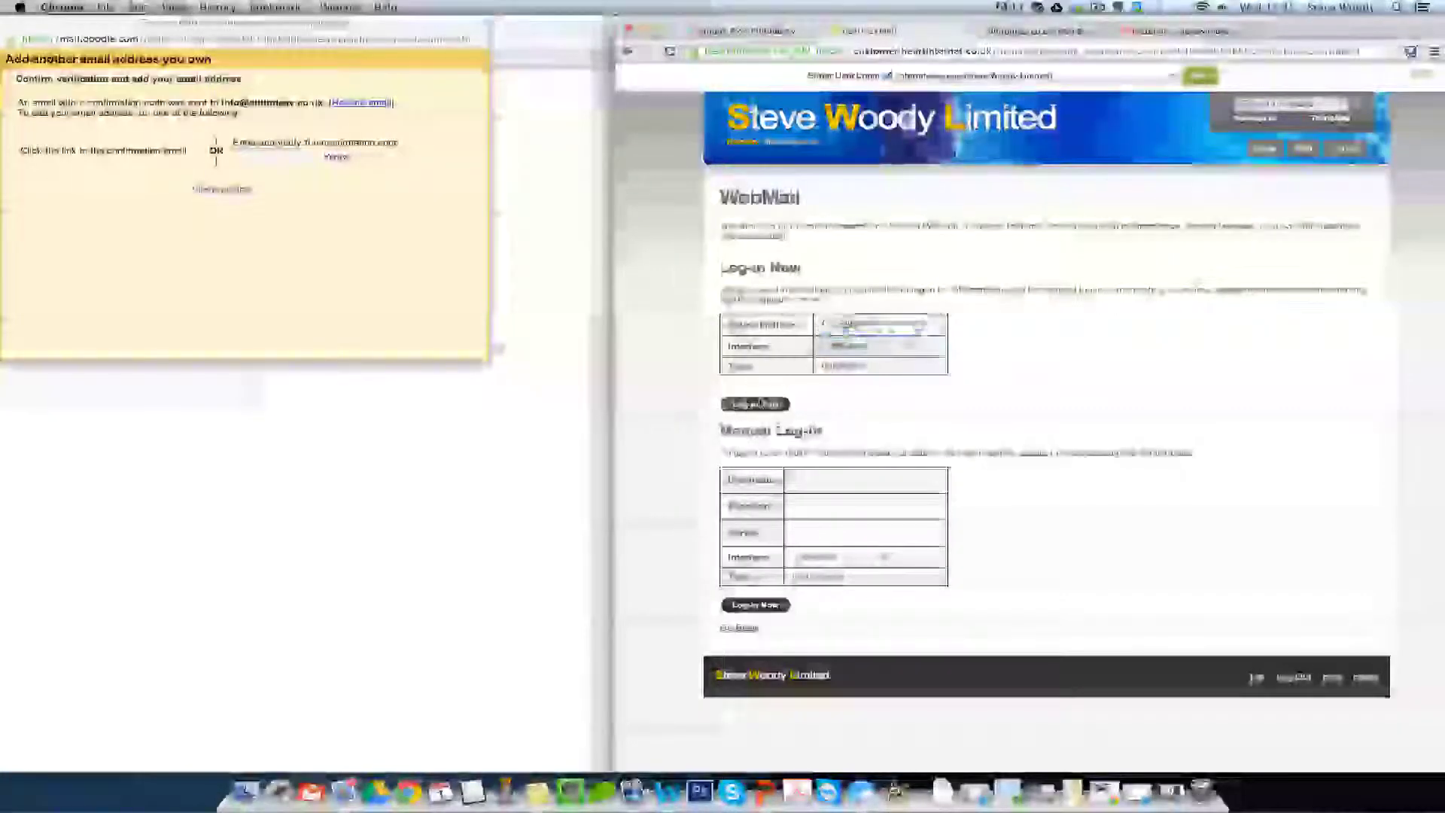
{"action": "left_click", "coordinate": [756, 404]}
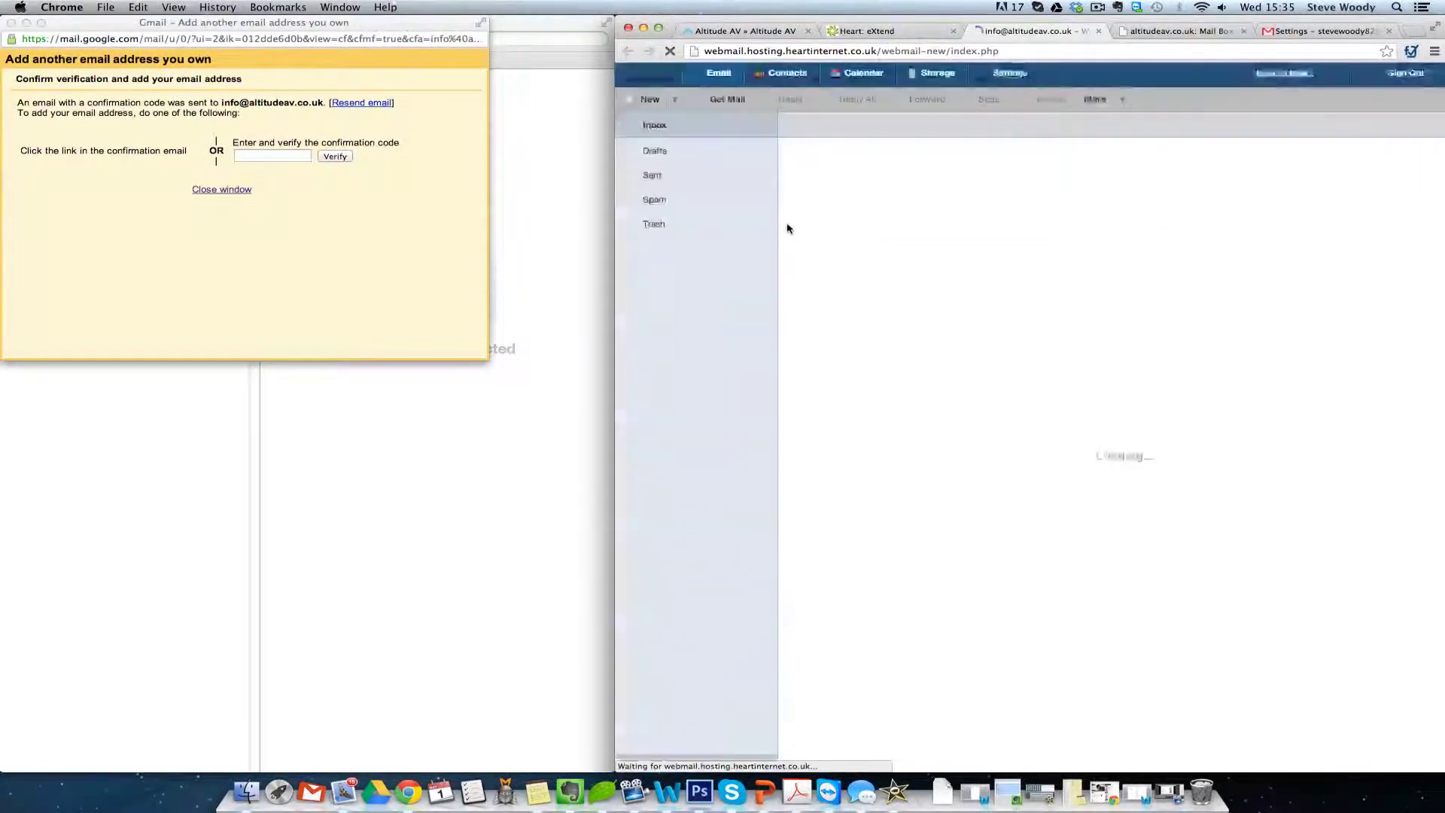
{"action": "double_click", "coordinate": [897, 149]}
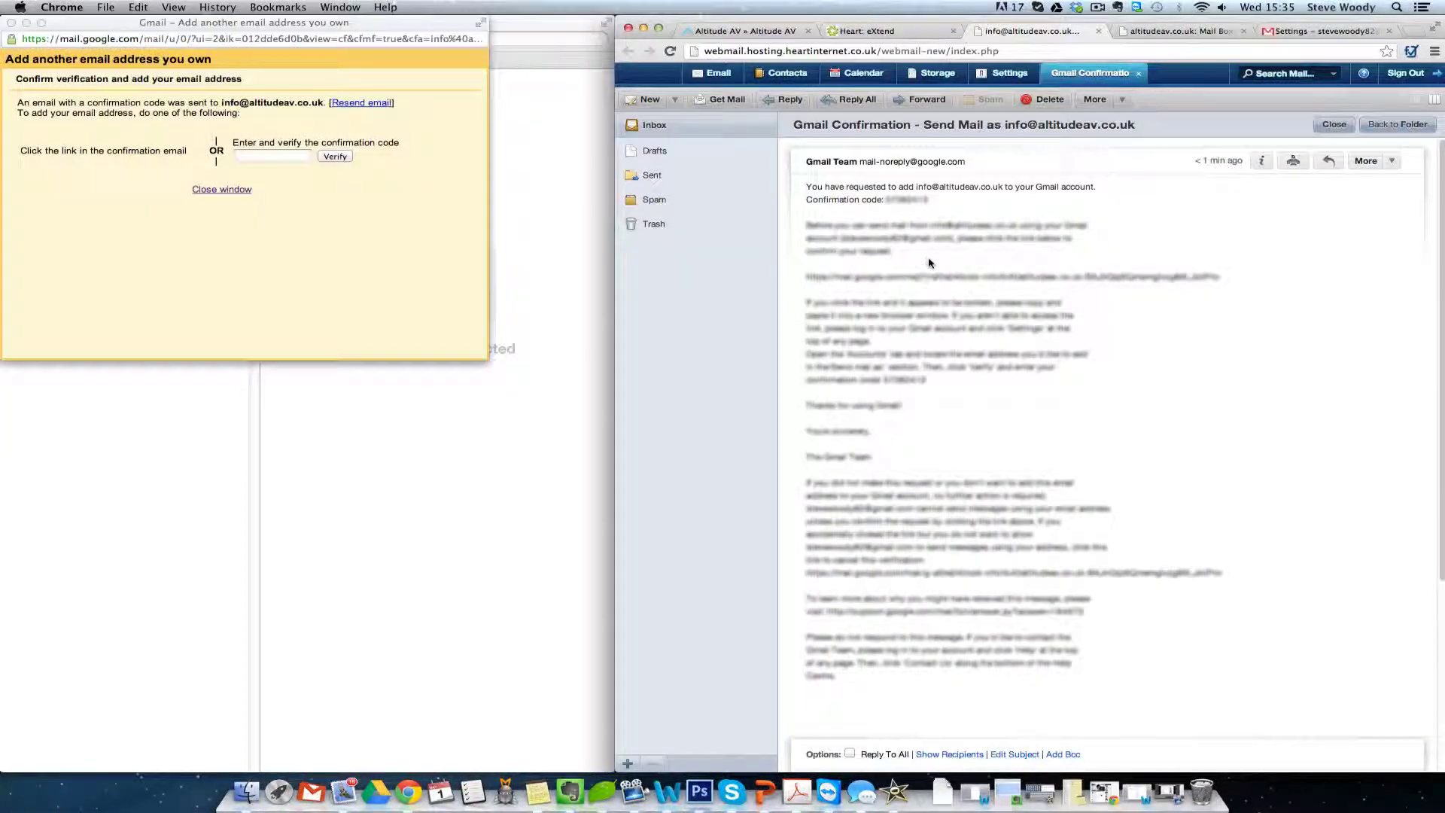
{"action": "double_click", "coordinate": [909, 200]}
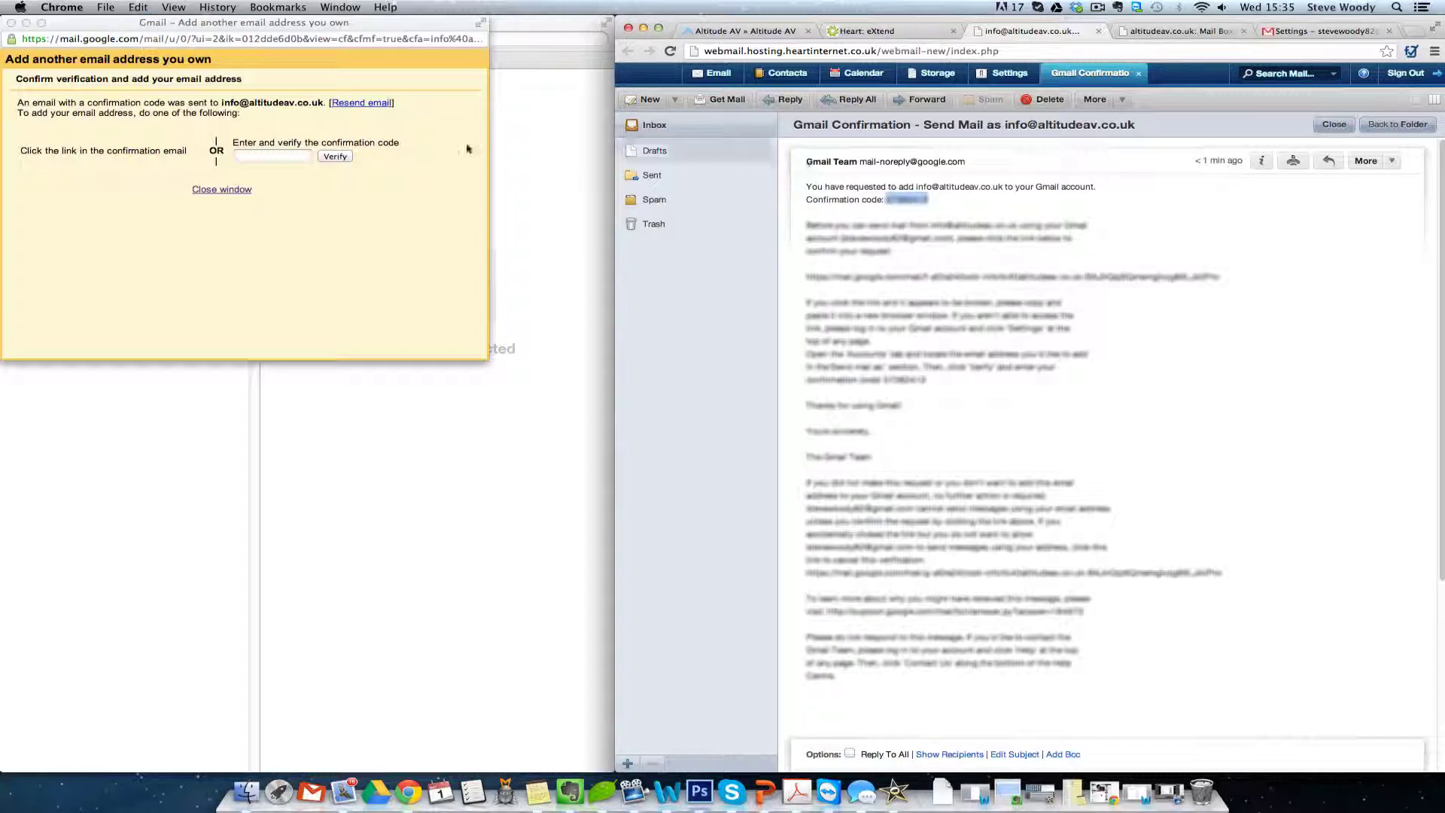
- Paste the confirmation code into Gmail and verify the send-as address
{"action": "left_click", "coordinate": [269, 155]}
{"action": "key", "text": "super+v"}
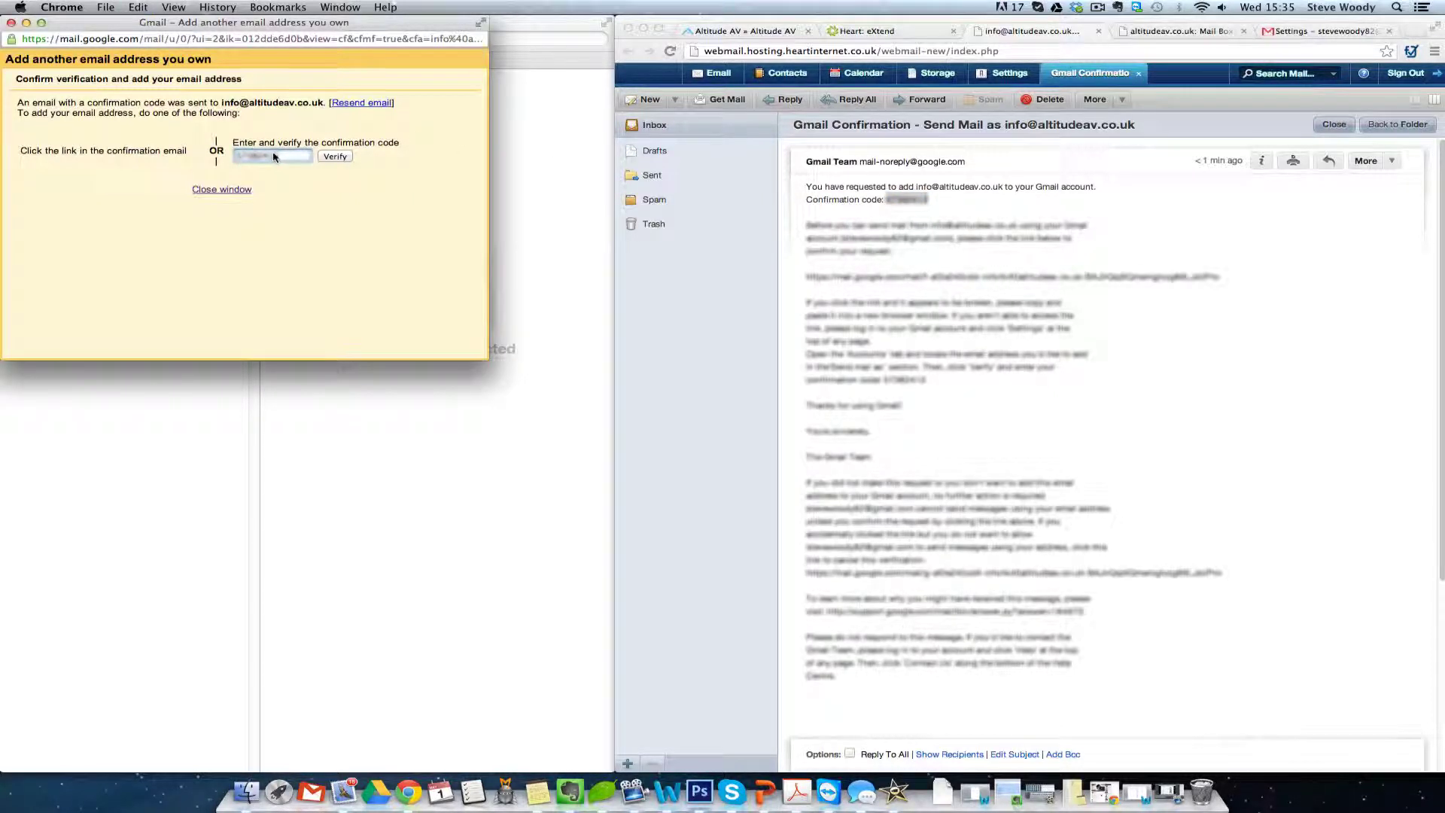
{"action": "left_click", "coordinate": [333, 156]}
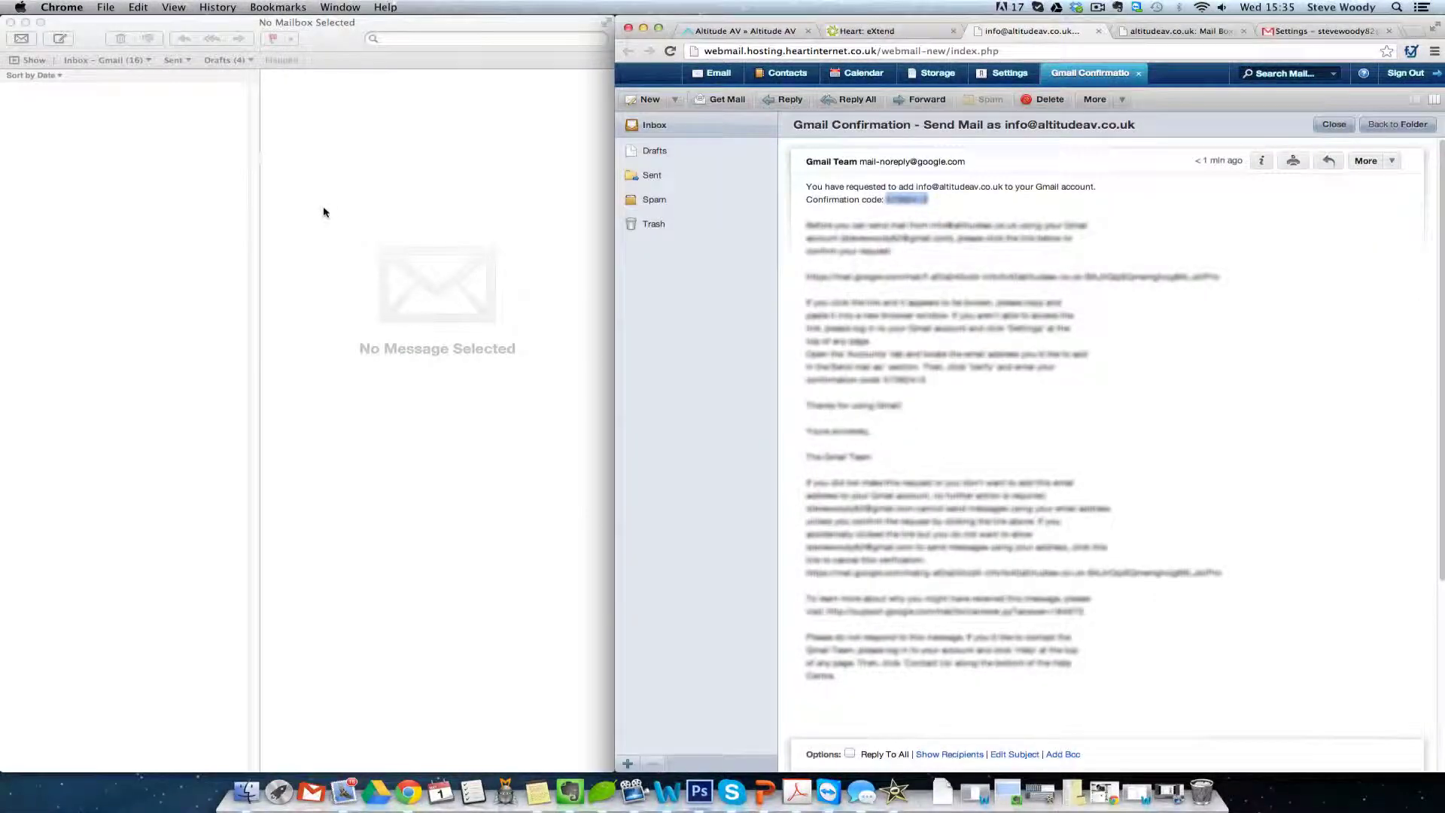
- Close the webmail tab and go back to Gmail's Accounts and Import settings
{"action": "left_click", "coordinate": [1100, 32]}
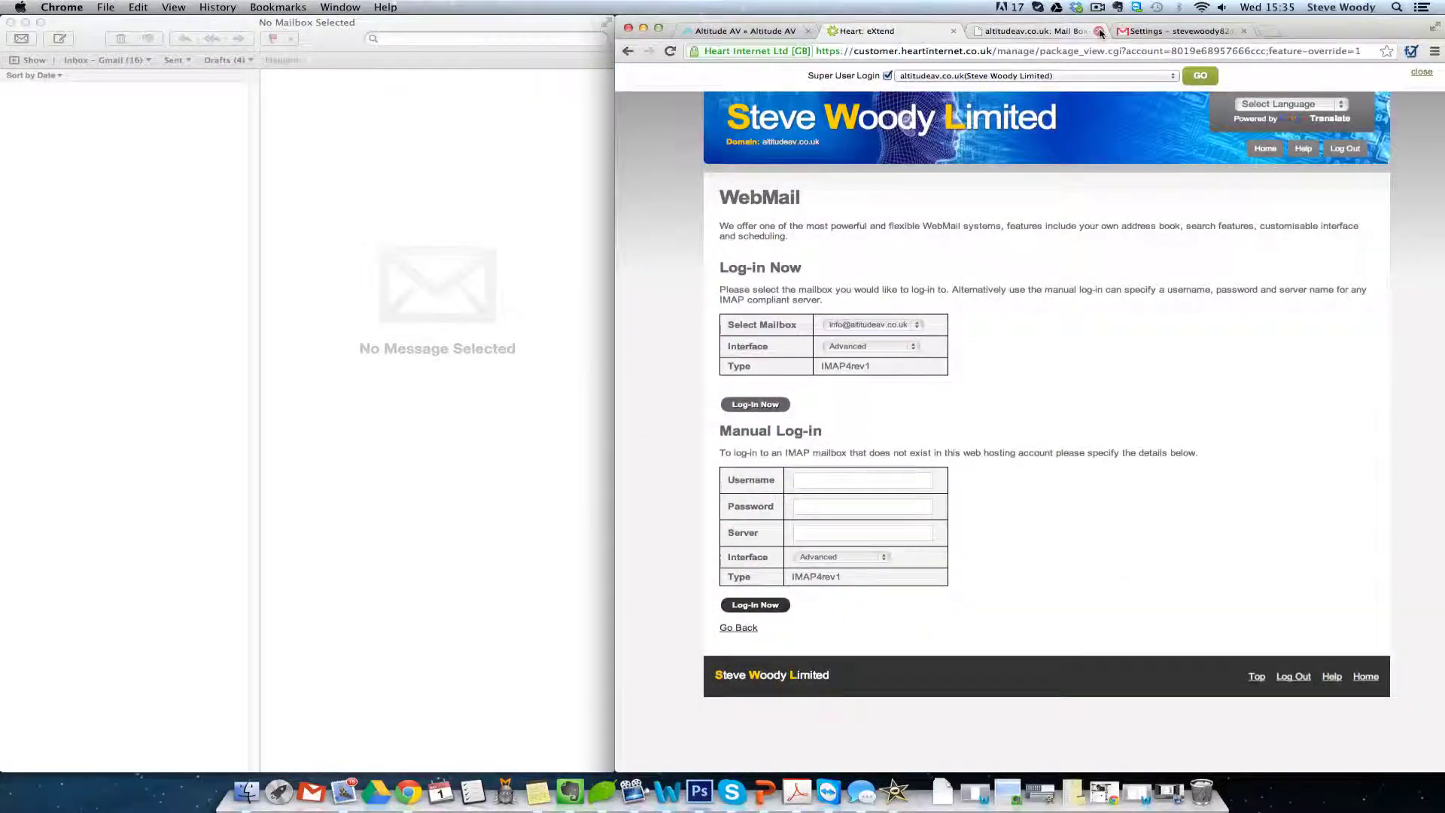
{"action": "left_click", "coordinate": [1171, 31]}
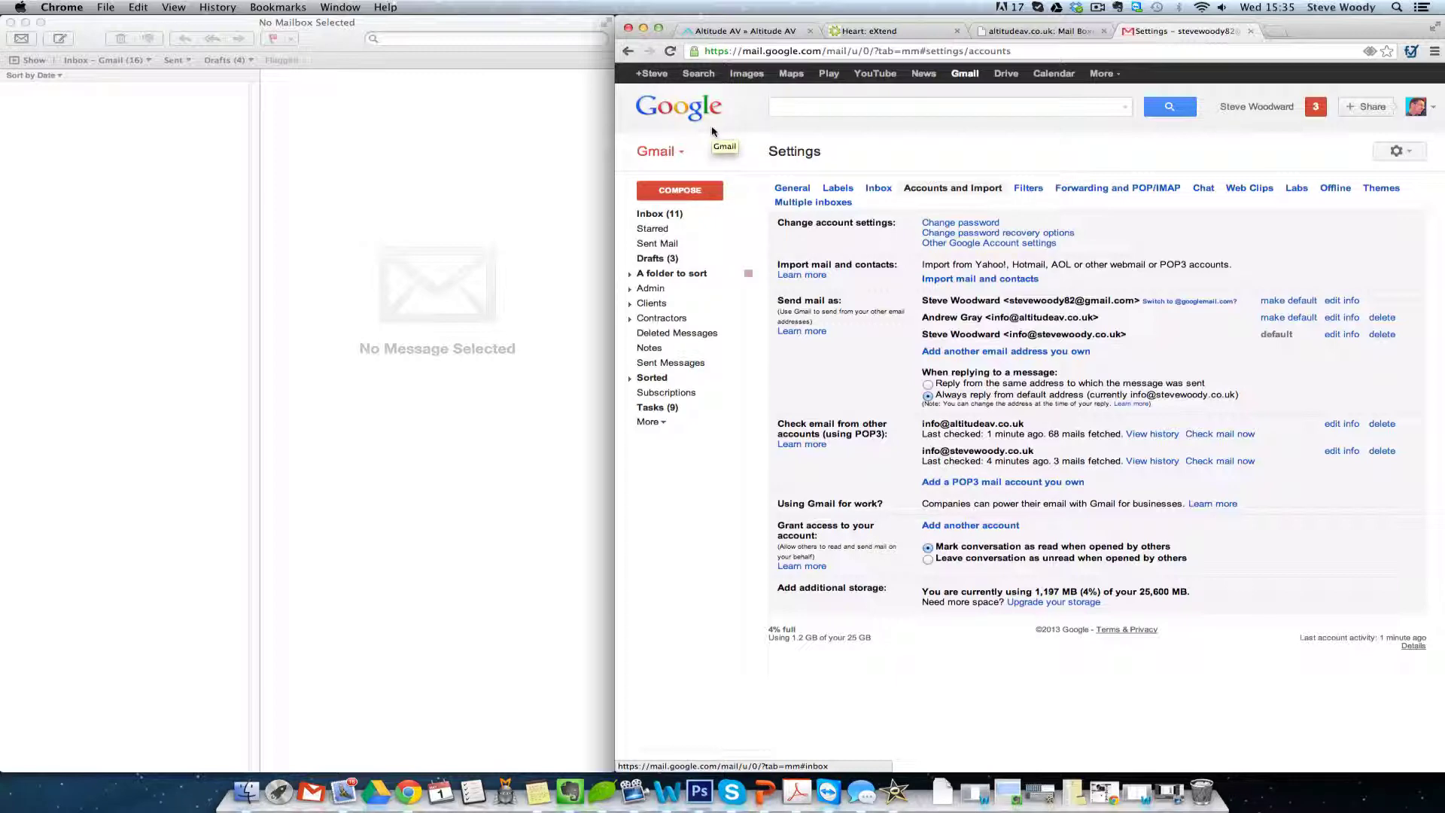
{"action": "left_click", "coordinate": [657, 217]}
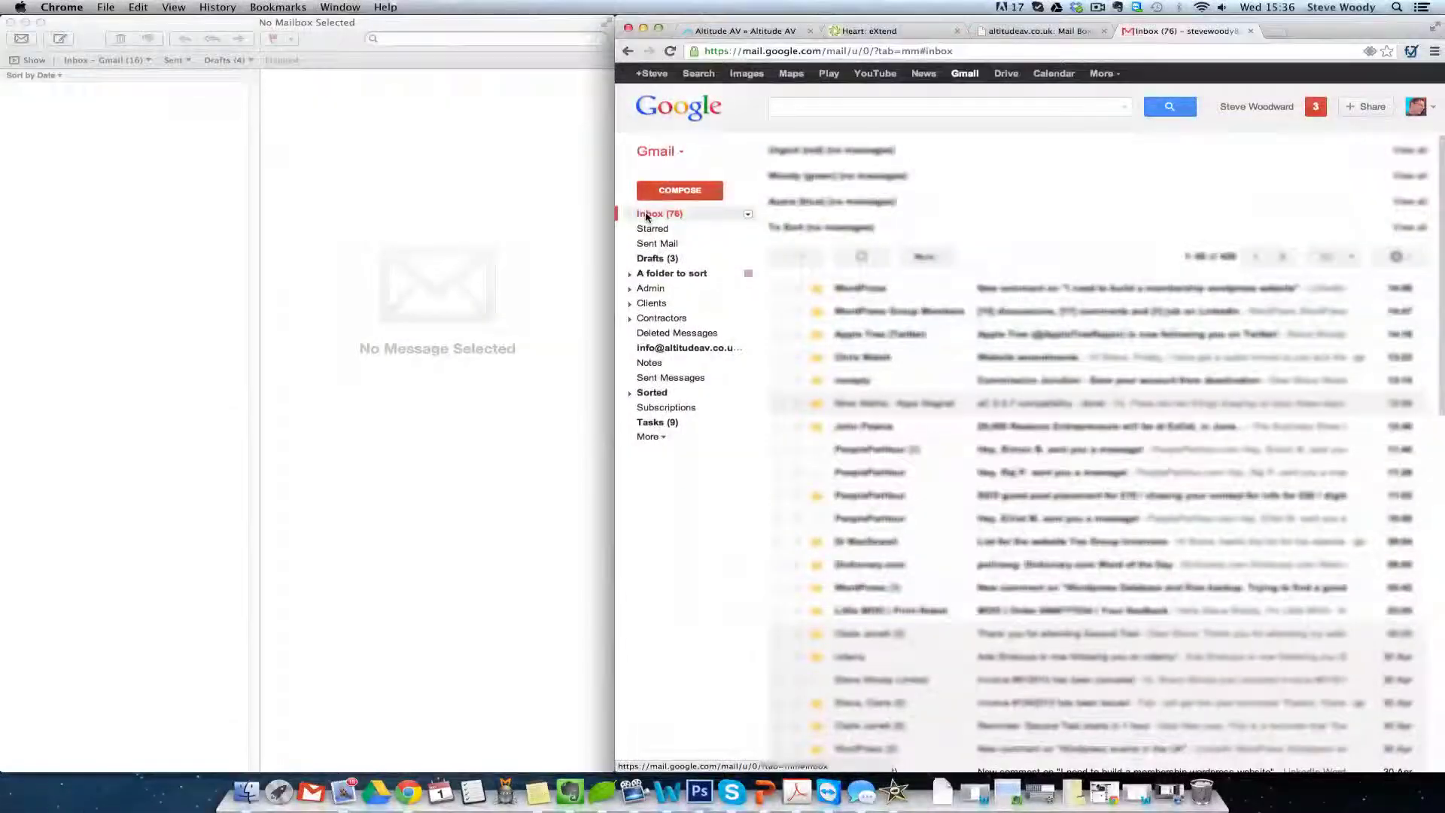
{"action": "left_click", "coordinate": [681, 151]}
{"action": "left_click", "coordinate": [679, 153]}
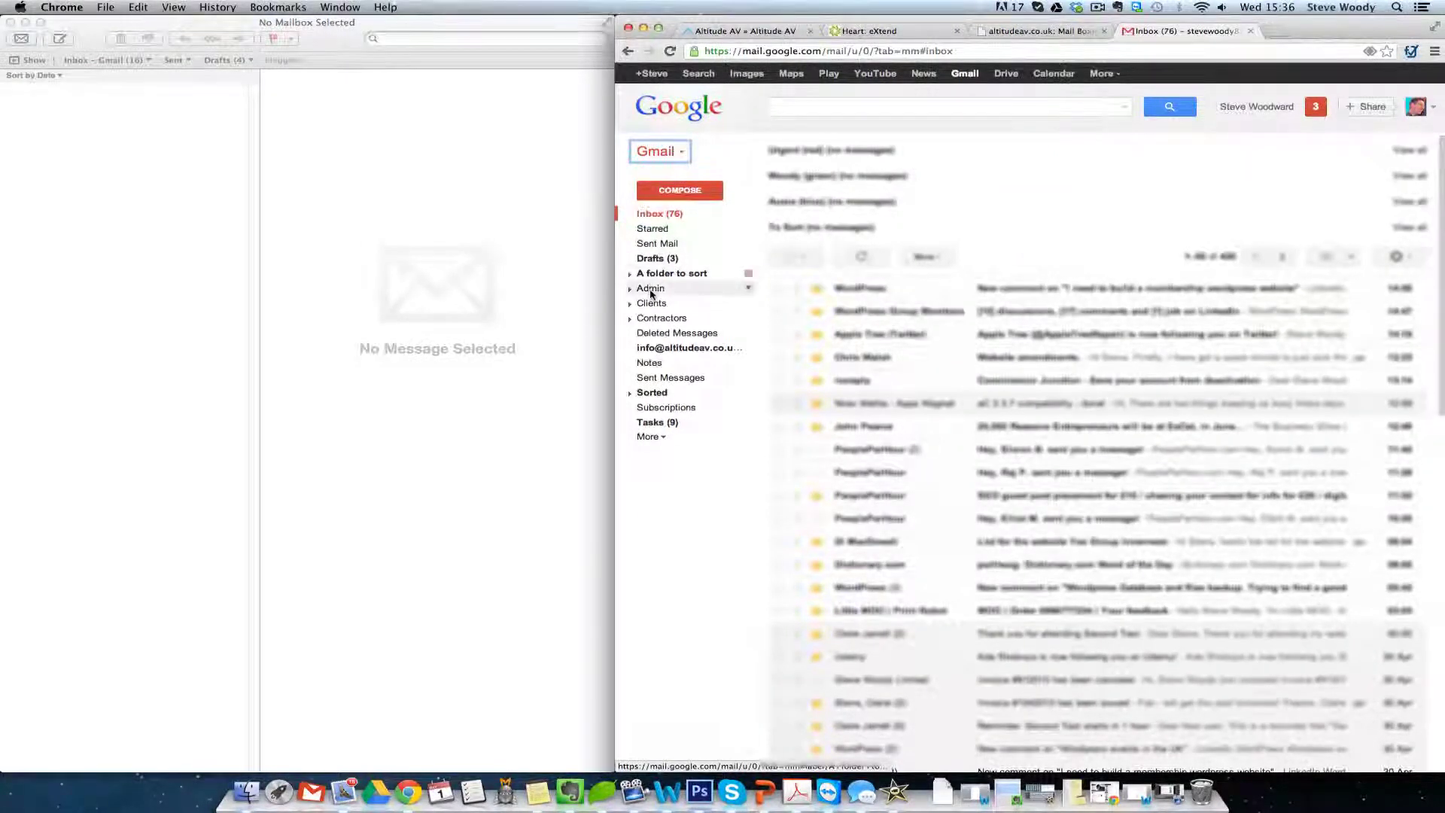
{"action": "left_click", "coordinate": [691, 349]}
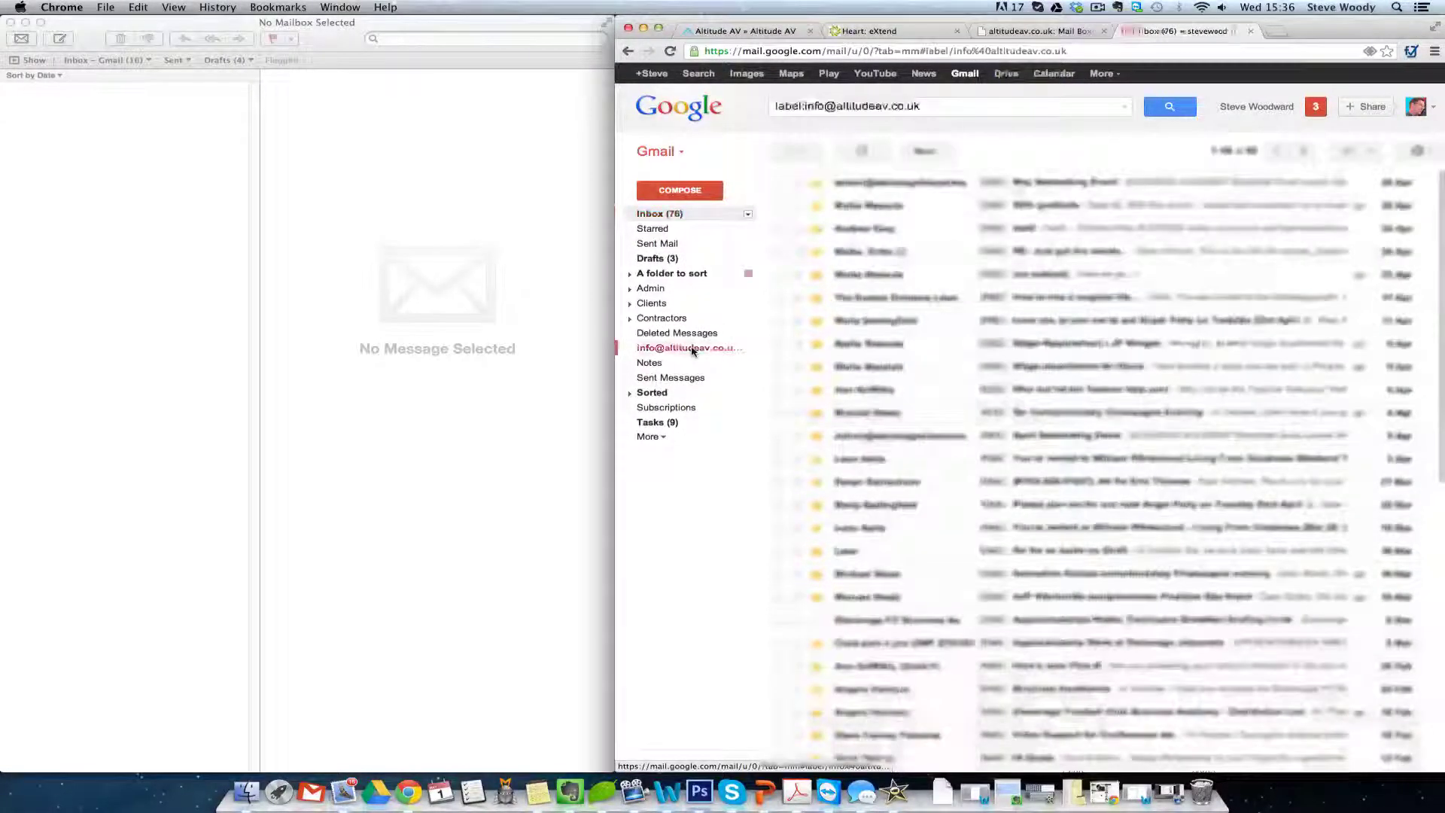